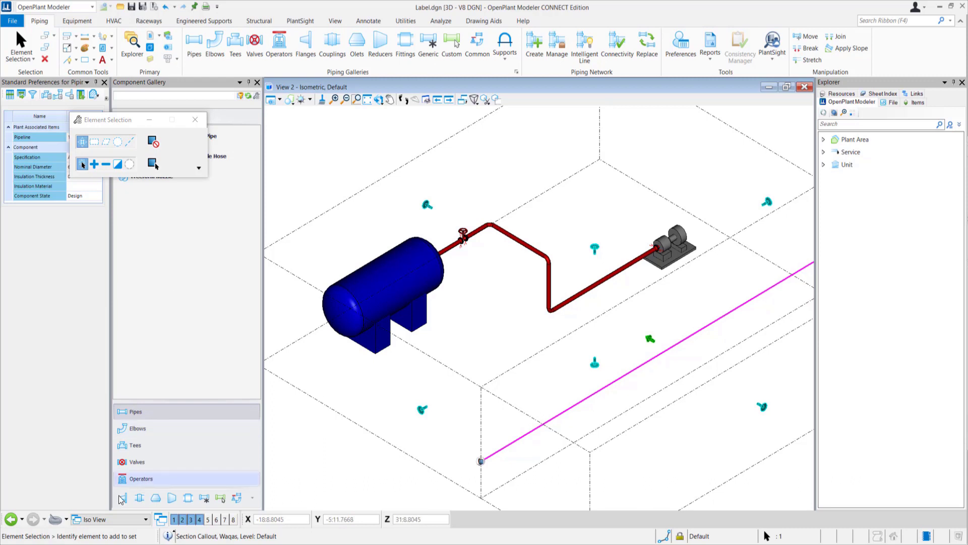
# - View the 2D sheet drawing of the vessel and piping, and return to the isometric 3D model
pyautogui.click(11, 519)
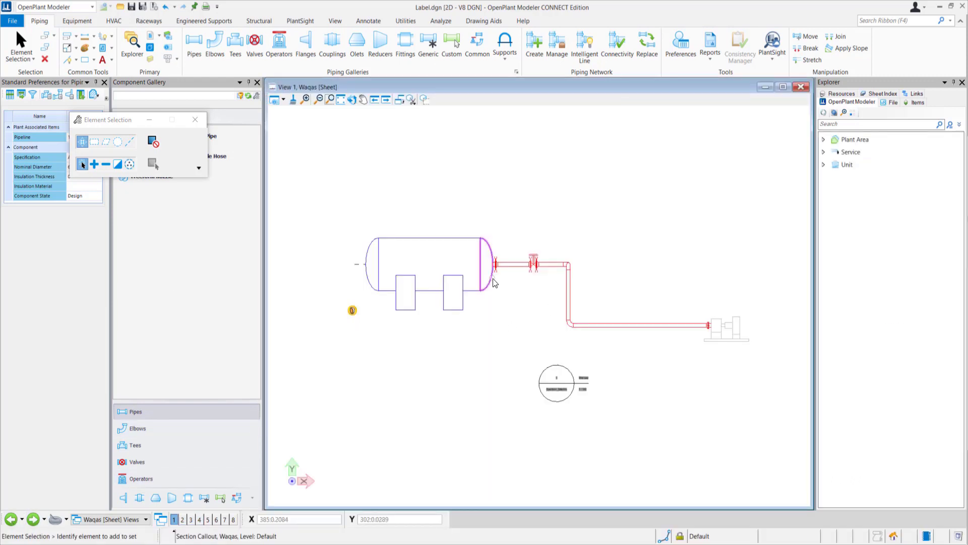
pyautogui.click(32, 522)
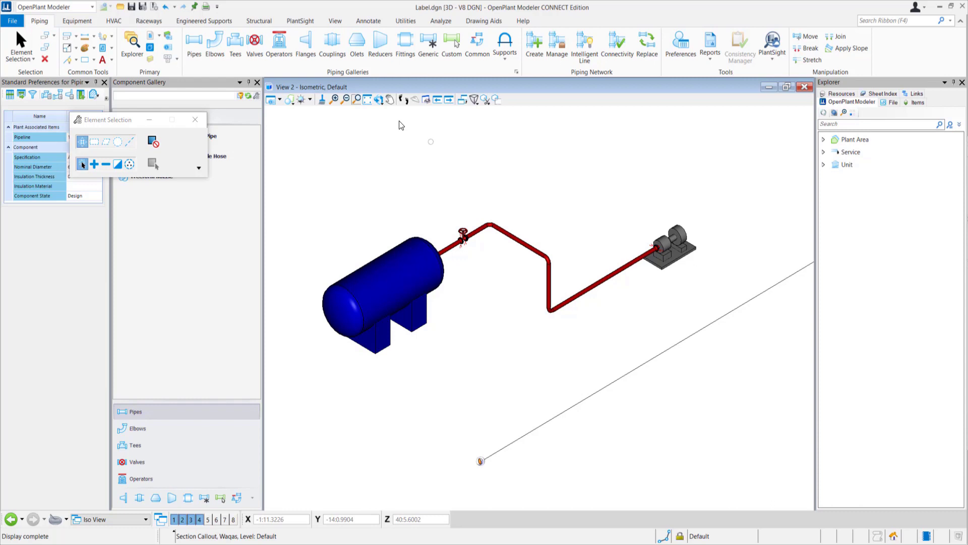
# - Rotate the 3D model view to Top and dismiss the open tool settings
pyautogui.click(379, 100)
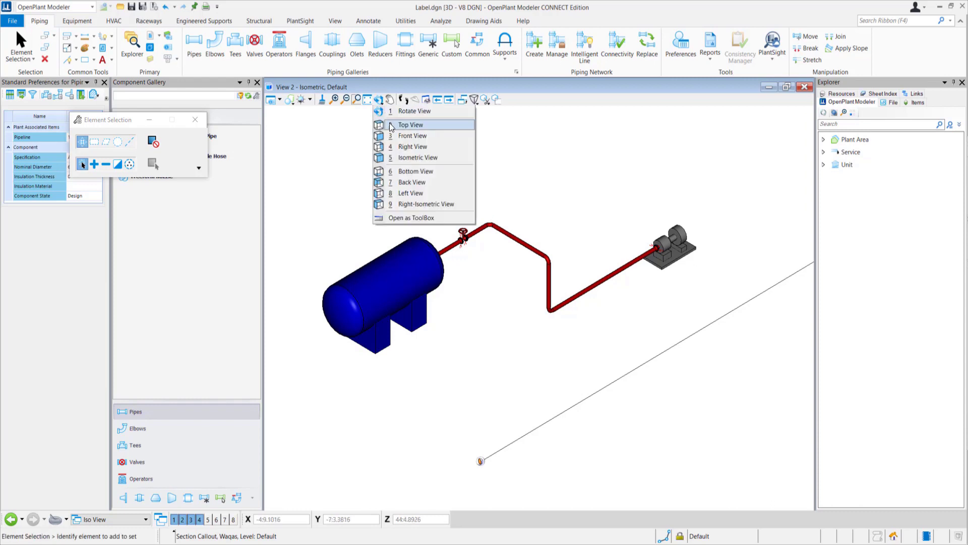
pyautogui.click(412, 124)
pyautogui.scroll(-2, 398, 259)
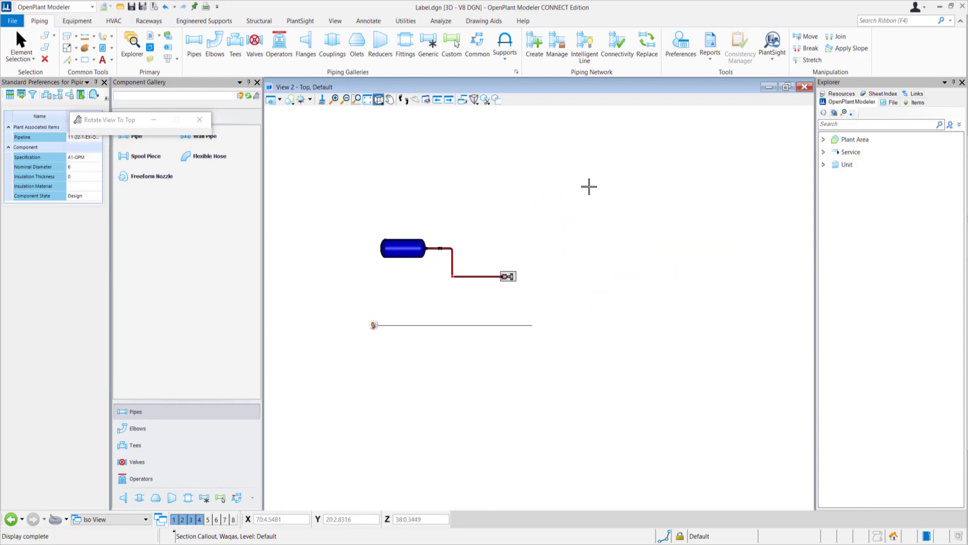
pyautogui.rightClick(607, 192)
pyautogui.press('Escape')
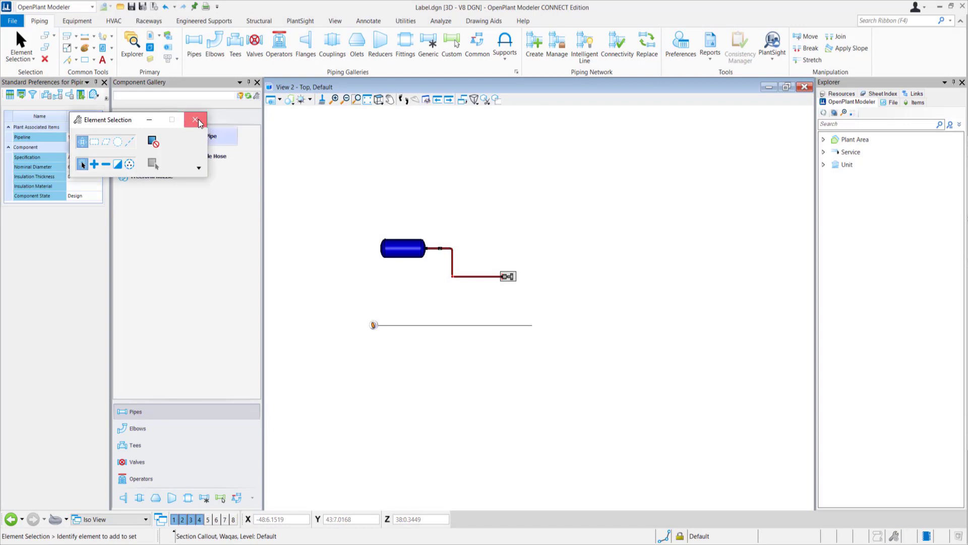
pyautogui.click(201, 120)
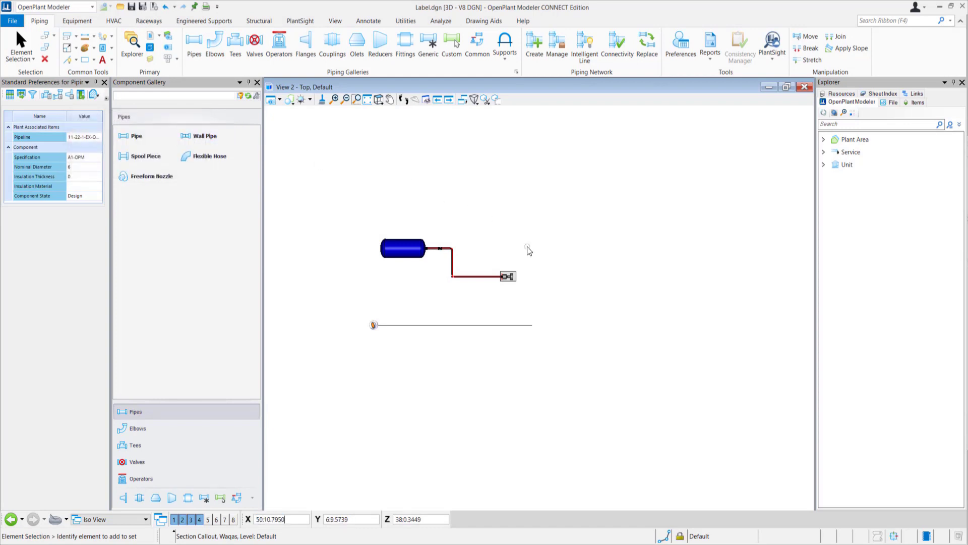
# - Start placing text and create a new text favorite named Vessel under Label.dgn in the Text Favorite Manager
pyautogui.click(103, 60)
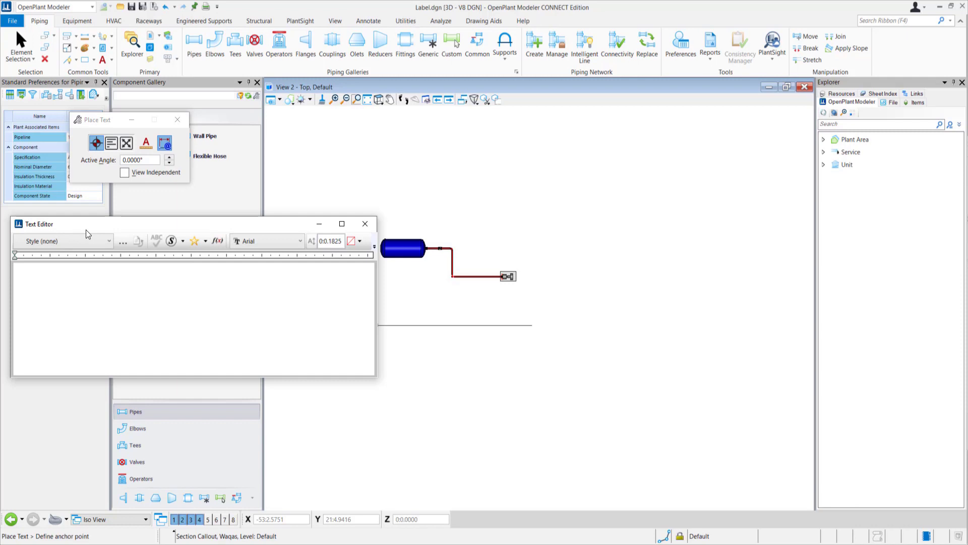
pyautogui.click(205, 244)
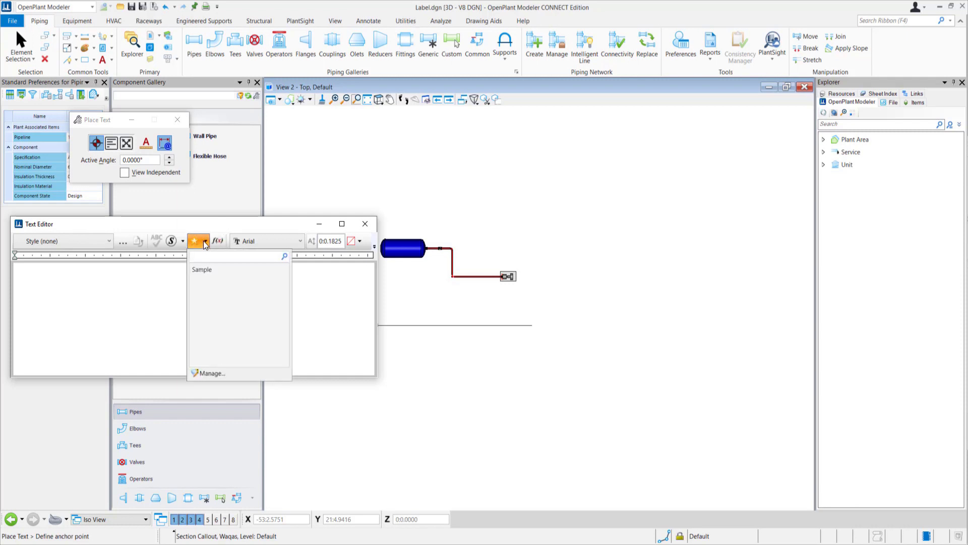
pyautogui.click(208, 373)
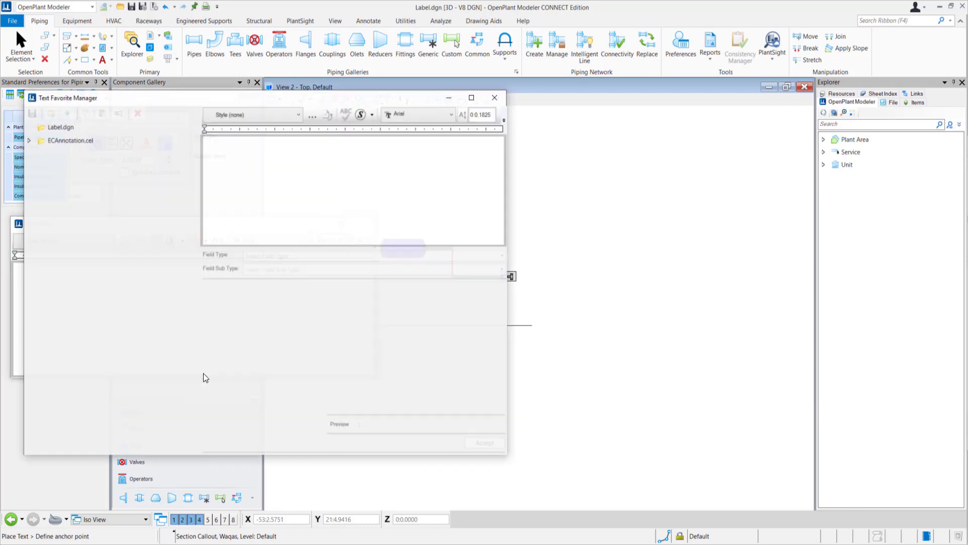
pyautogui.click(62, 130)
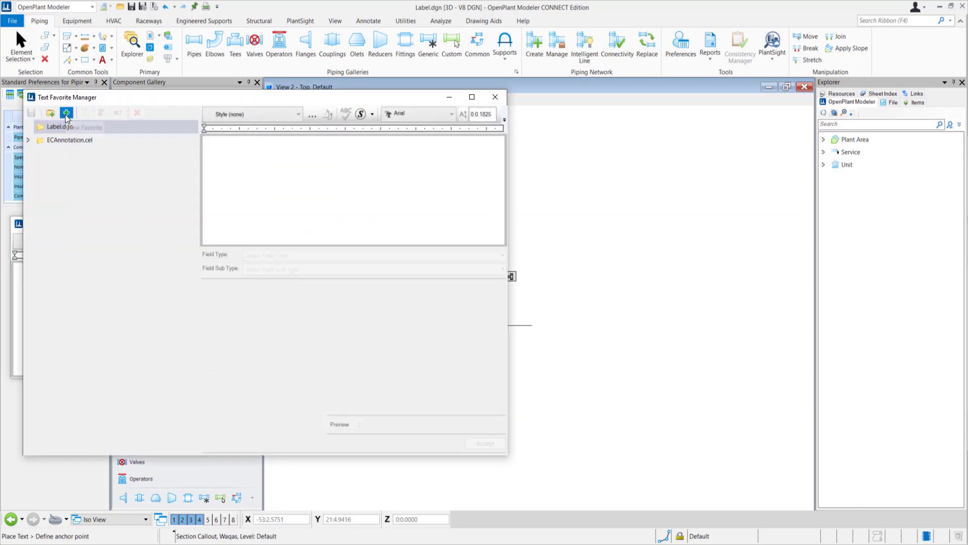
pyautogui.click(67, 113)
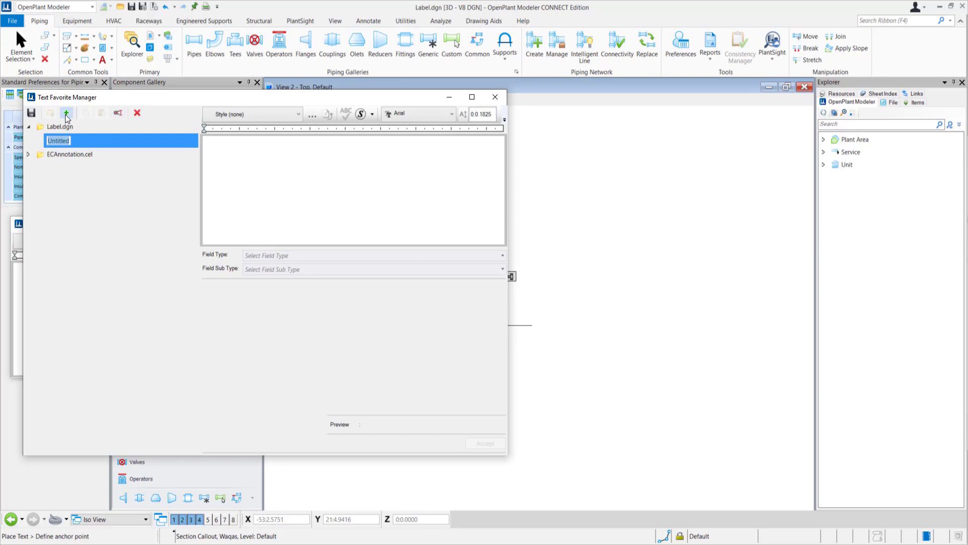
pyautogui.write('Vessel')
pyautogui.press('Return')
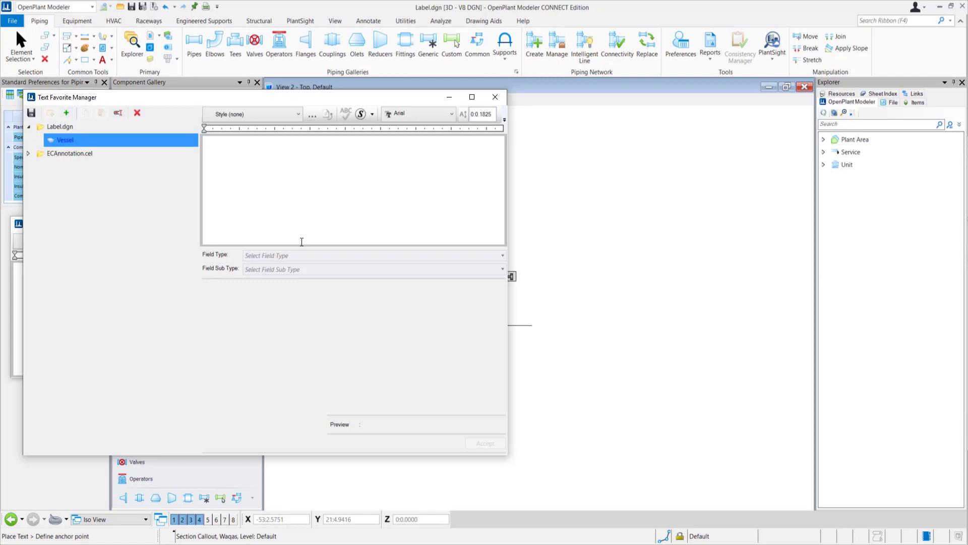
# - Set the Vessel favorite's field type to OpenPlant and its field sub type to Horizontal Vessel
pyautogui.click(309, 258)
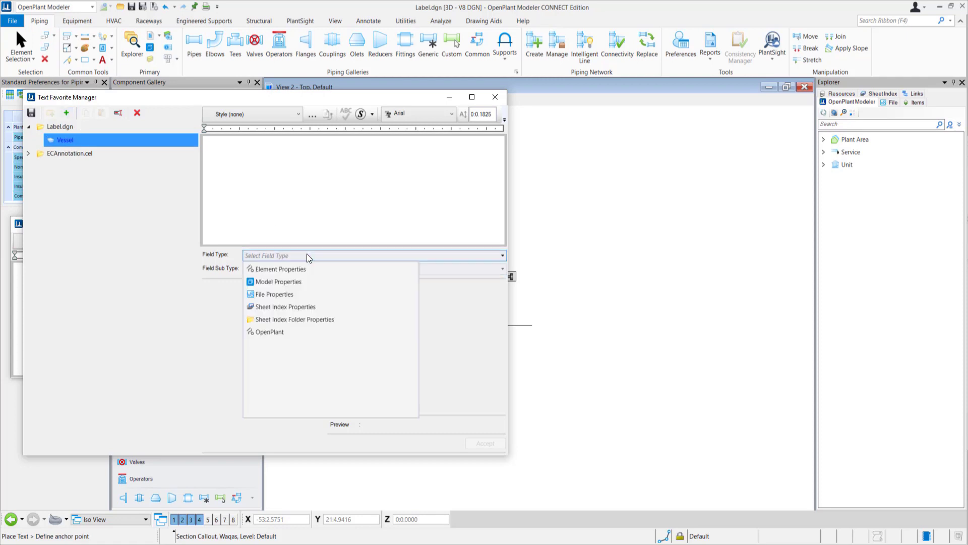
pyautogui.click(278, 331)
pyautogui.click(275, 272)
pyautogui.write('vess')
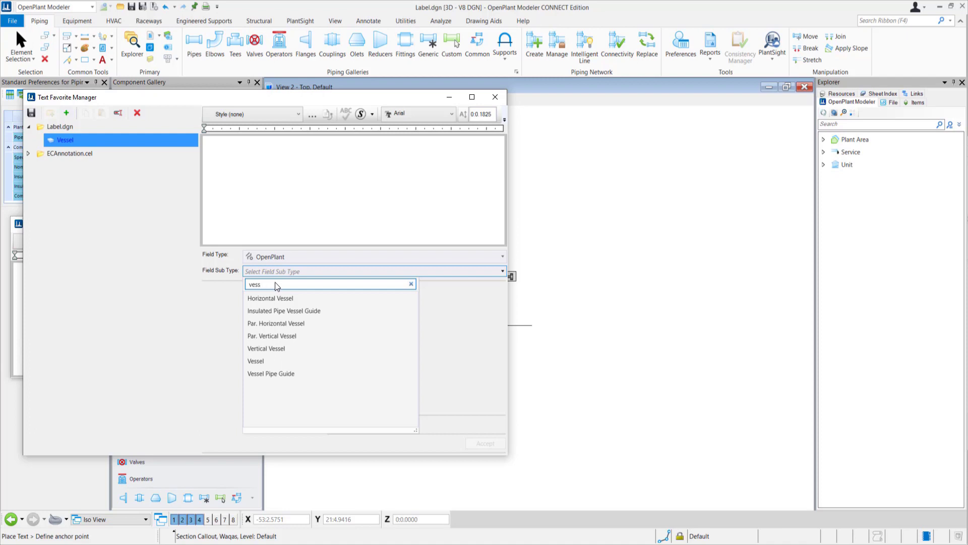
pyautogui.click(277, 298)
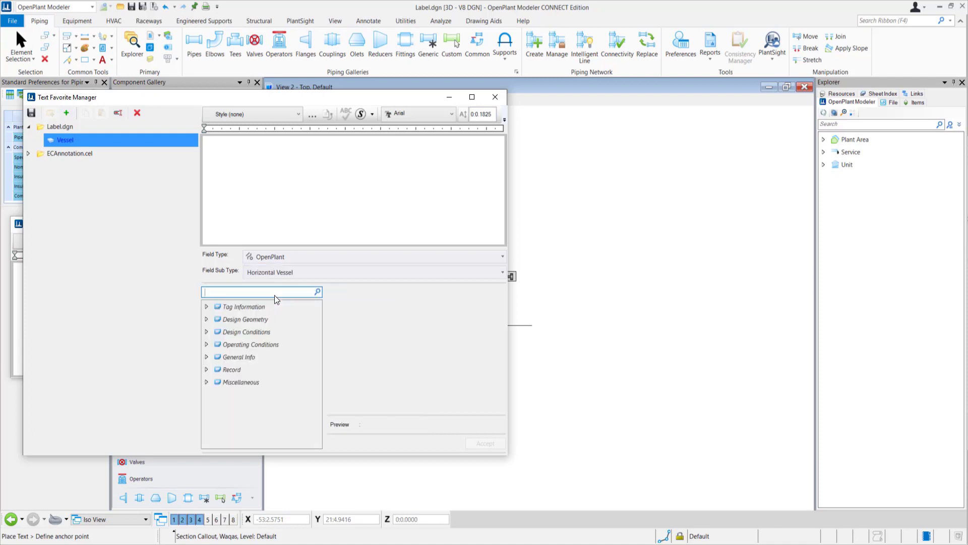
# - Insert the Name field from Tag Information into the favorite and add a hyphen after it
pyautogui.click(207, 308)
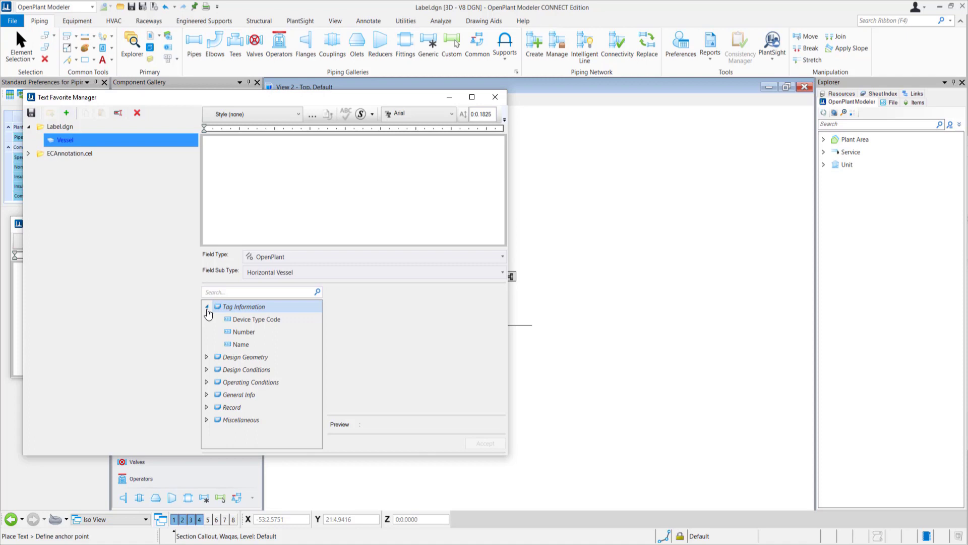
pyautogui.click(240, 345)
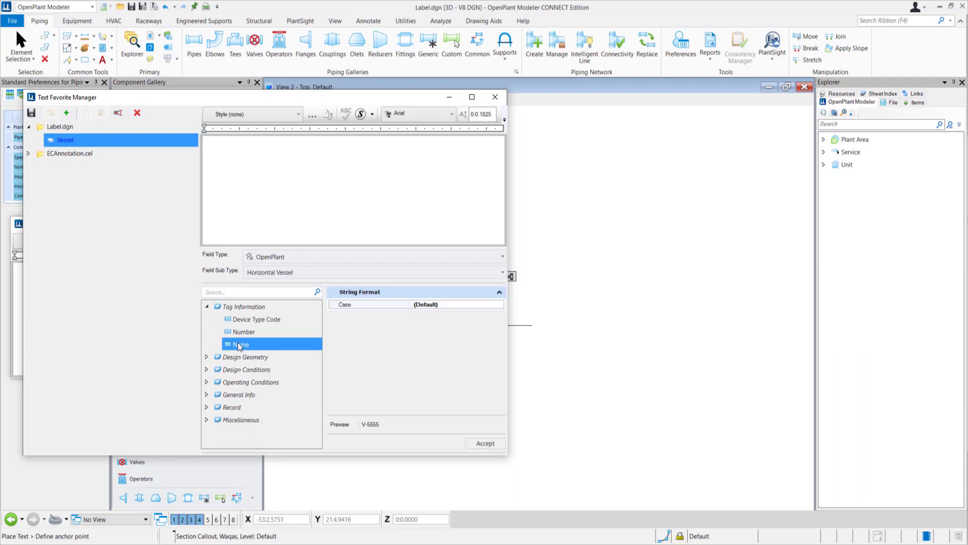
pyautogui.click(485, 445)
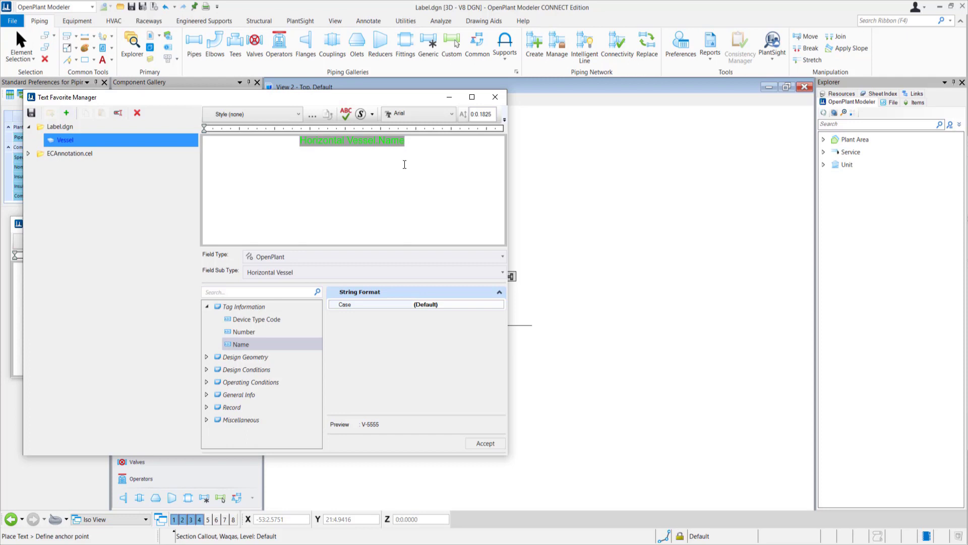
pyautogui.write('-')
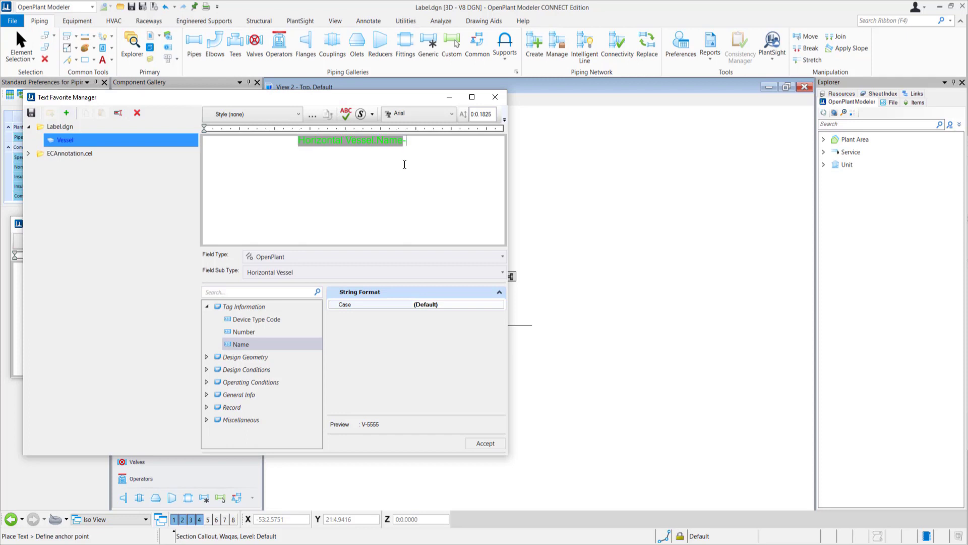
# - Add the Description field from General Info after the hyphen, and save the Vessel favorite
pyautogui.click(207, 394)
pyautogui.click(247, 420)
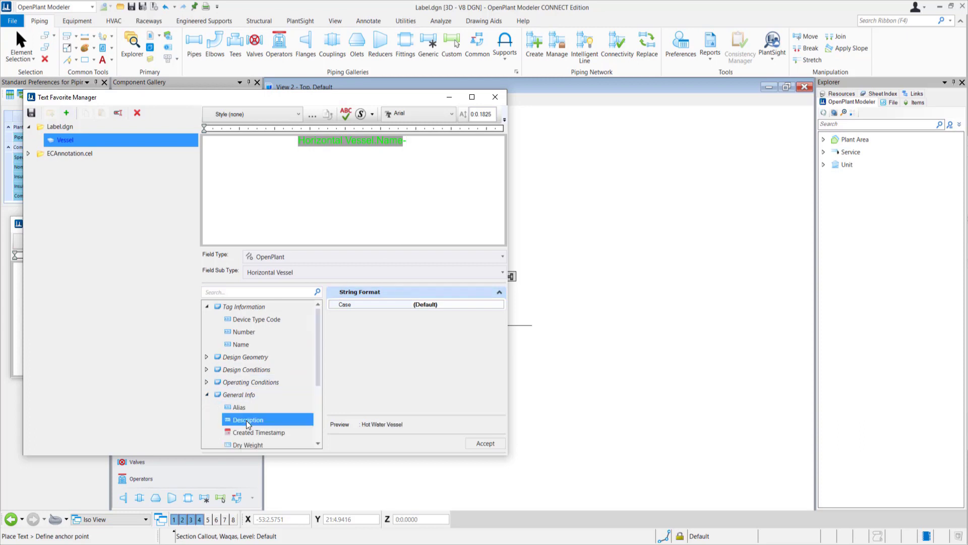
pyautogui.click(485, 443)
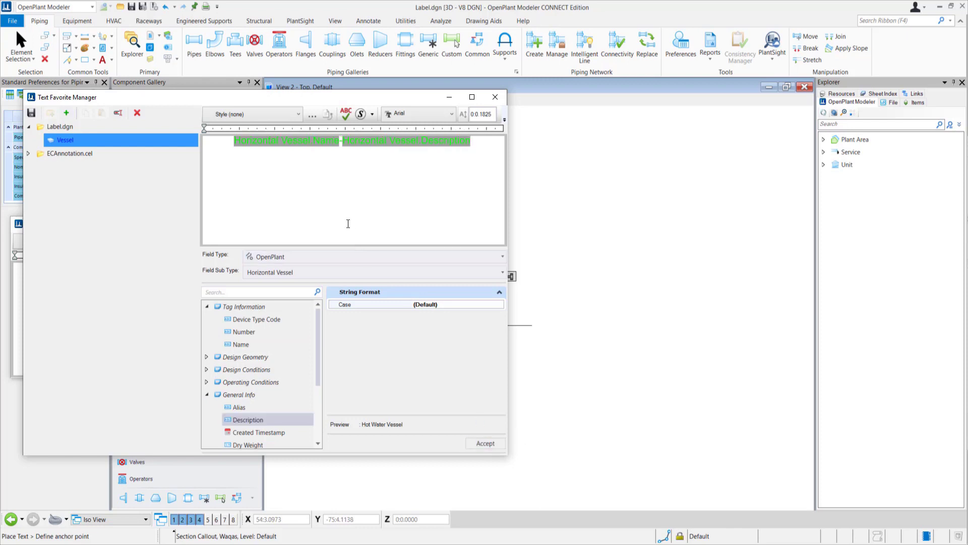
pyautogui.click(347, 221)
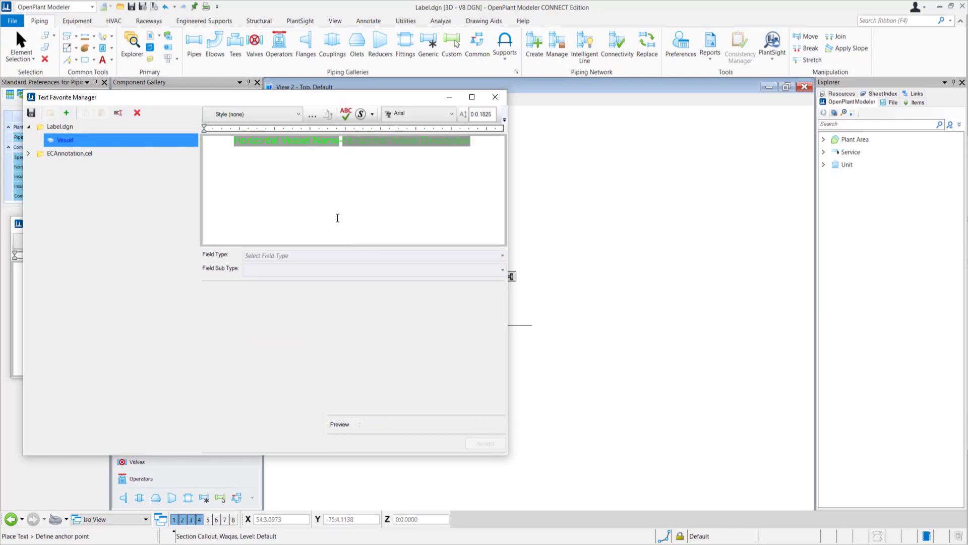
pyautogui.click(31, 114)
pyautogui.click(495, 99)
# - Enable applying changes to all text, turn off annotation scale, and insert the Vessel favorite as the text content
pyautogui.click(144, 150)
pyautogui.click(167, 144)
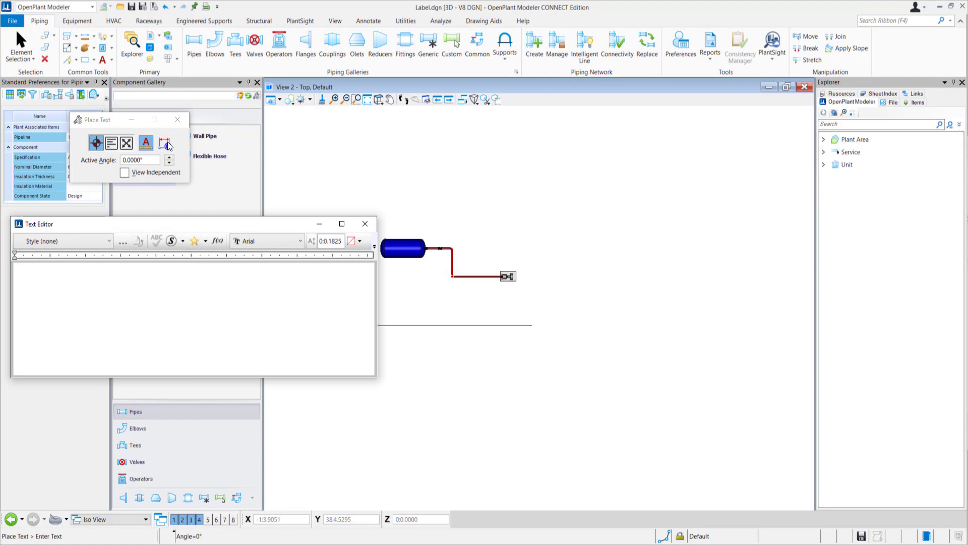
pyautogui.click(205, 242)
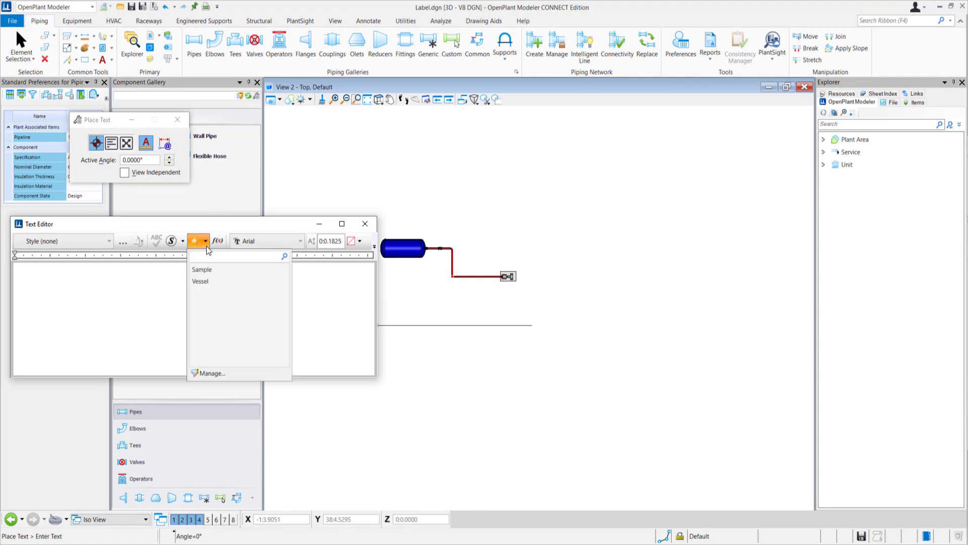
pyautogui.click(204, 281)
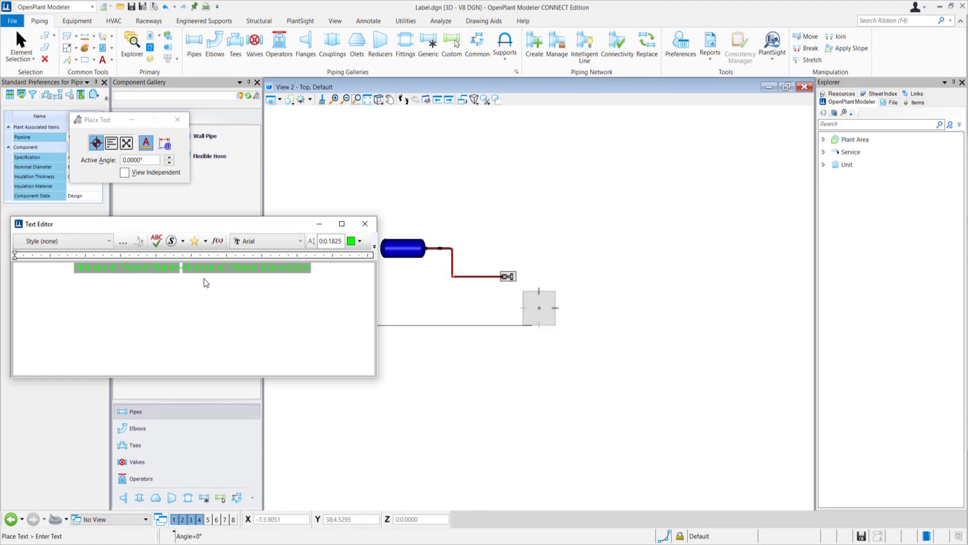
# - Change the colour of the vessel name and description text to blue
pyautogui.click(360, 241)
pyautogui.click(359, 241)
pyautogui.click(359, 241)
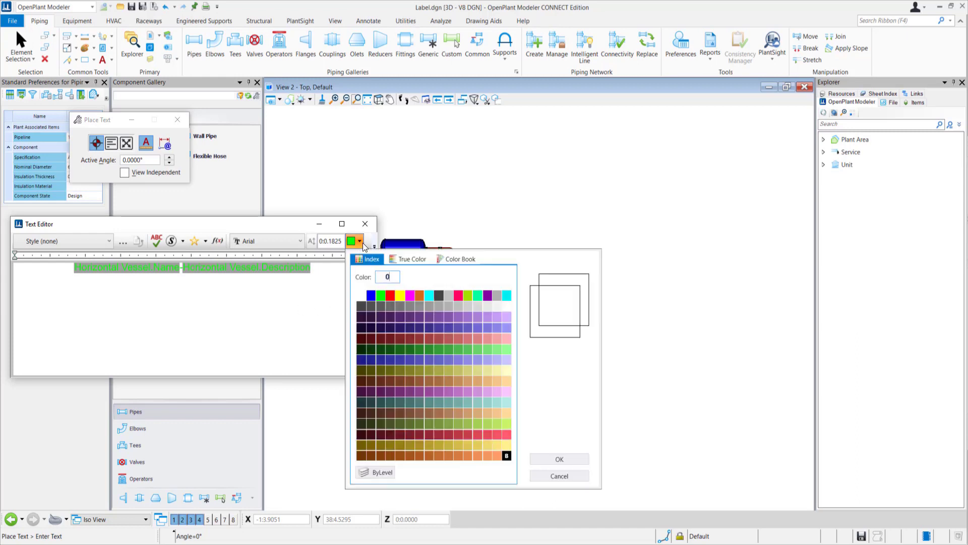
pyautogui.click(368, 296)
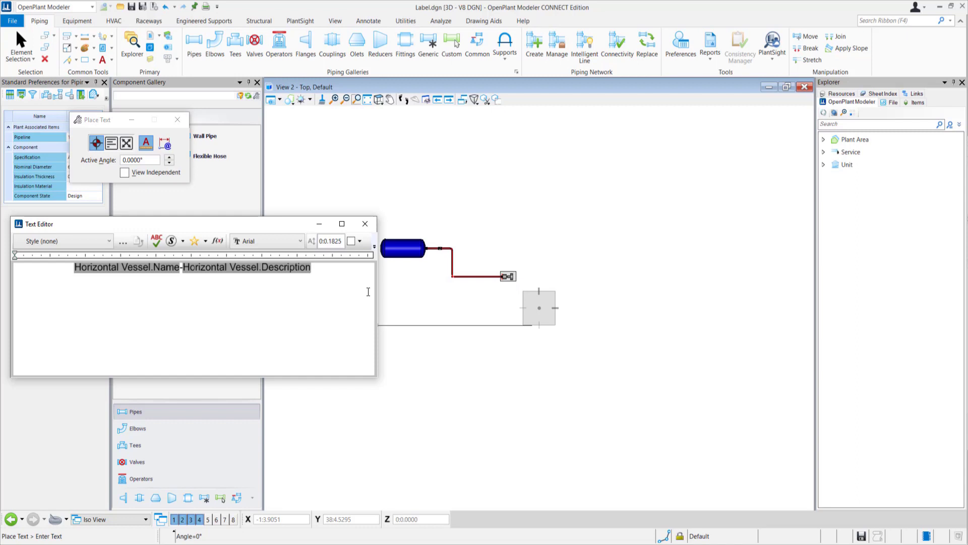
pyautogui.click(360, 242)
pyautogui.click(373, 295)
# - Place the vessel label text in the empty area above the piping and close the text editor
pyautogui.scroll(3, 453, 219)
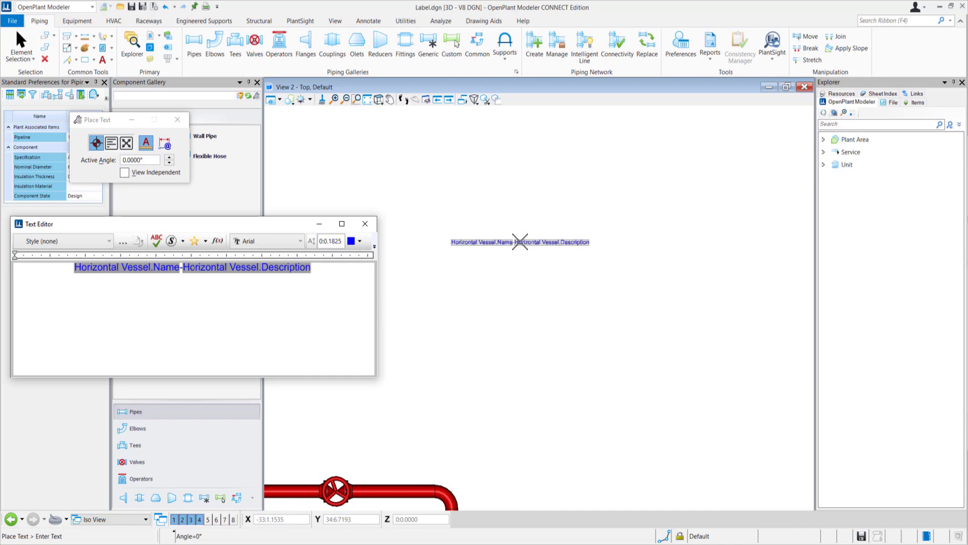
pyautogui.click(522, 246)
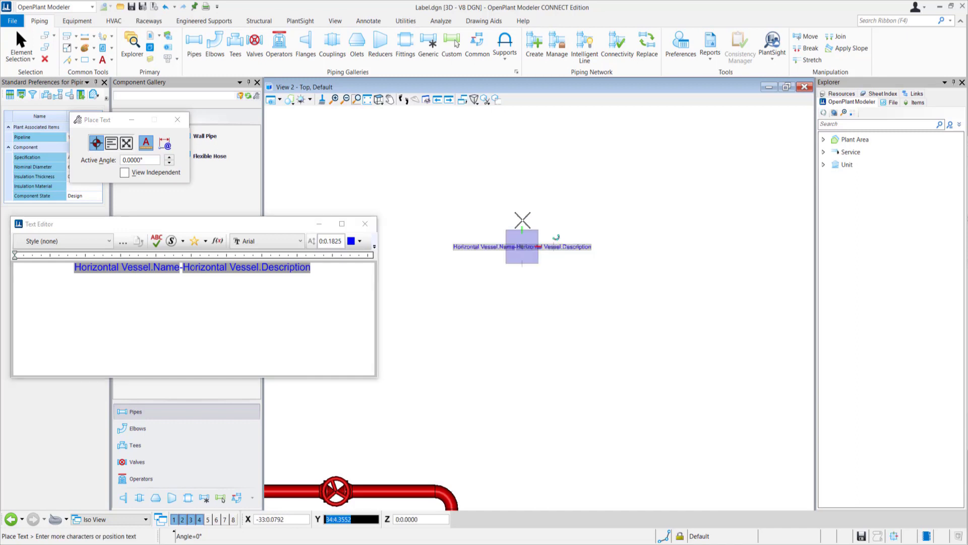
pyautogui.rightClick(520, 204)
pyautogui.click(371, 226)
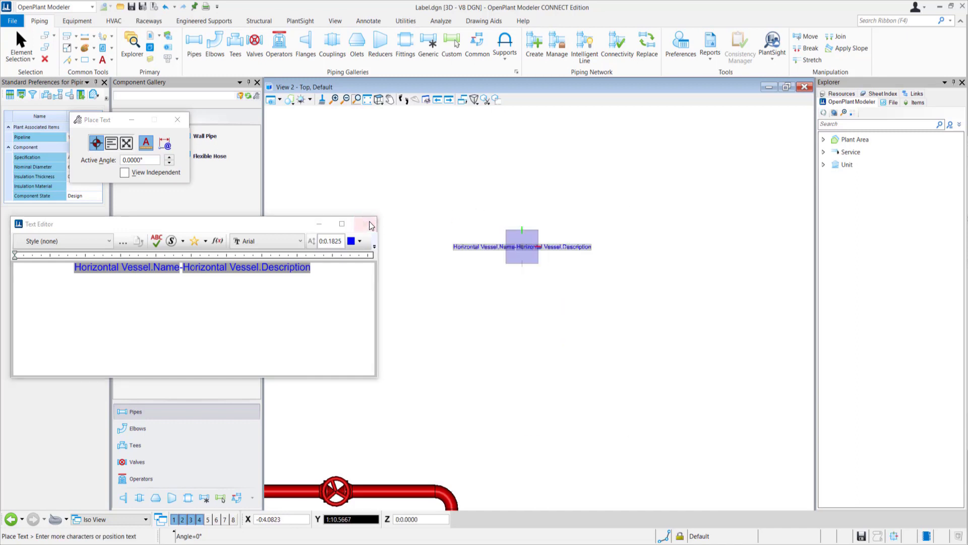
# - Define a cell origin at the lower-left corner of the placed vessel label text
pyautogui.scroll(5, 446, 246)
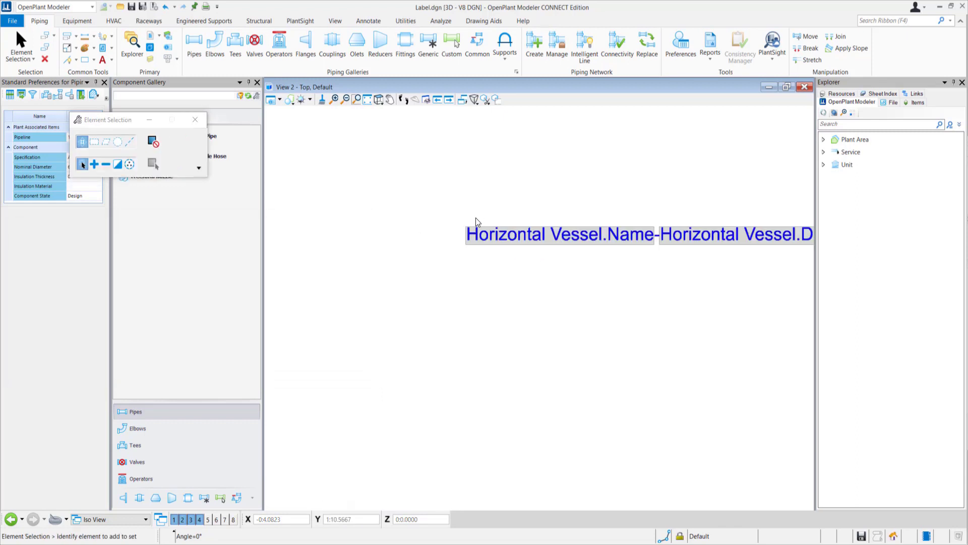
pyautogui.scroll(2, 478, 220)
pyautogui.scroll(-1, 439, 202)
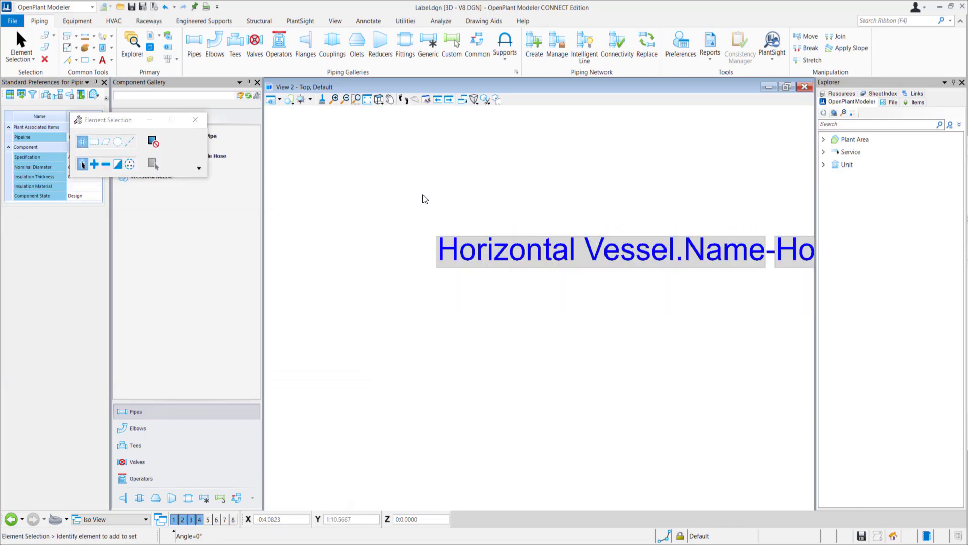
pyautogui.click(369, 21)
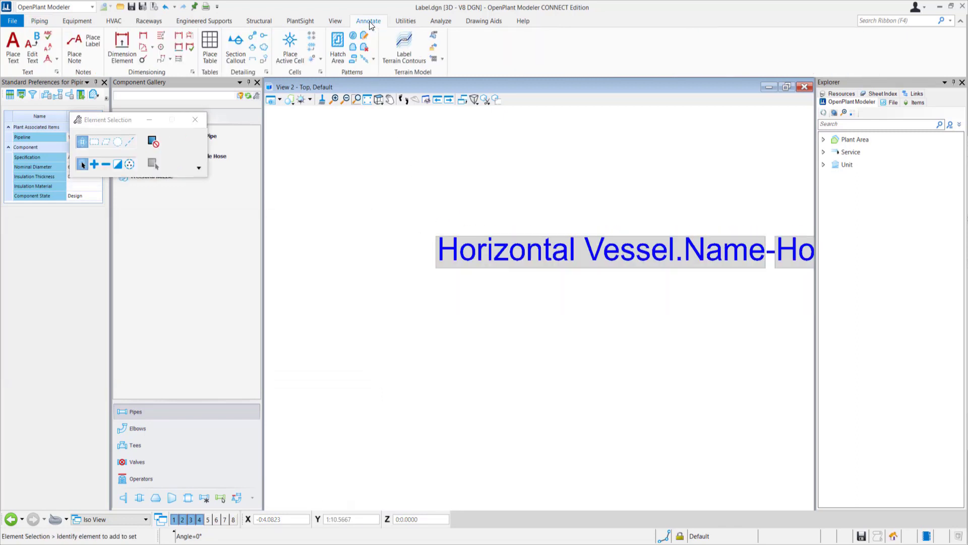
pyautogui.click(312, 63)
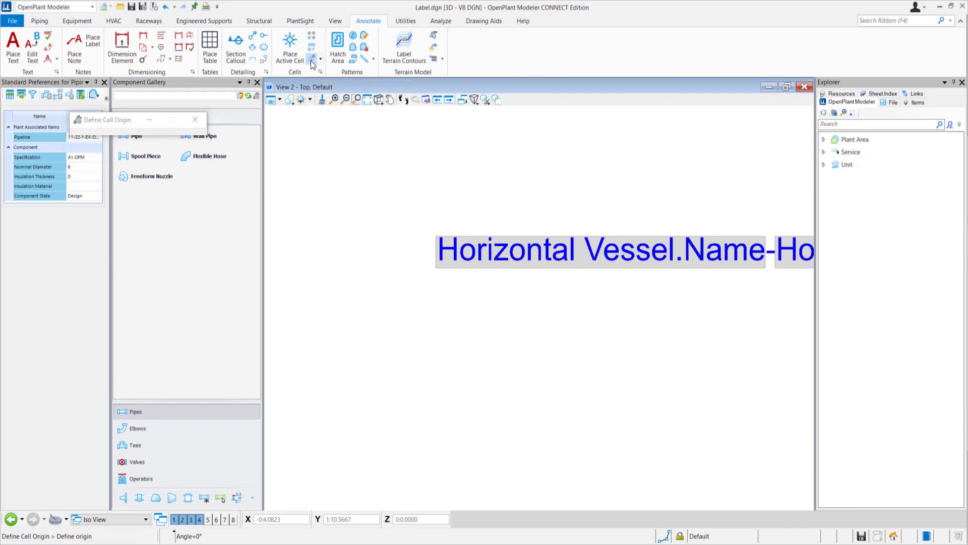
pyautogui.click(434, 269)
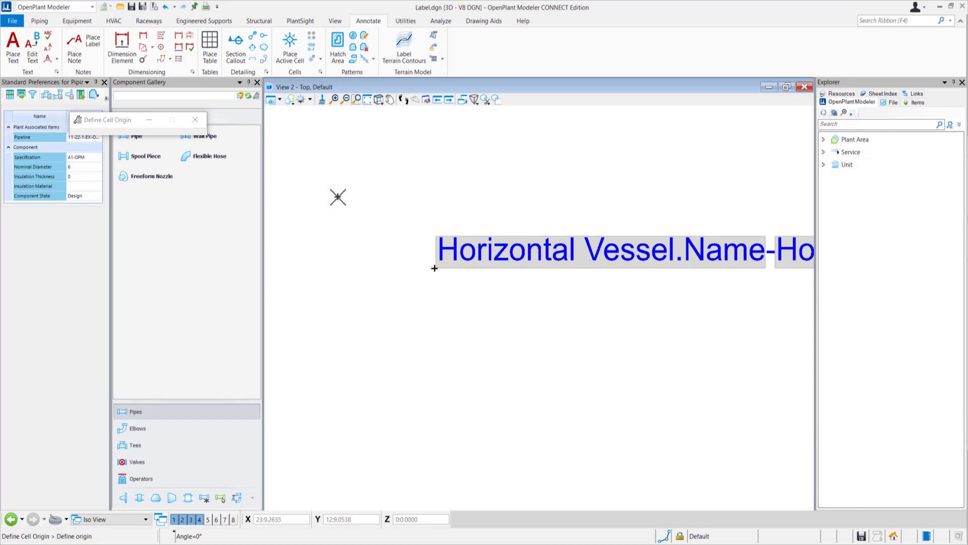
# - Attach the ECAnnotation.cel cell library
pyautogui.click(320, 73)
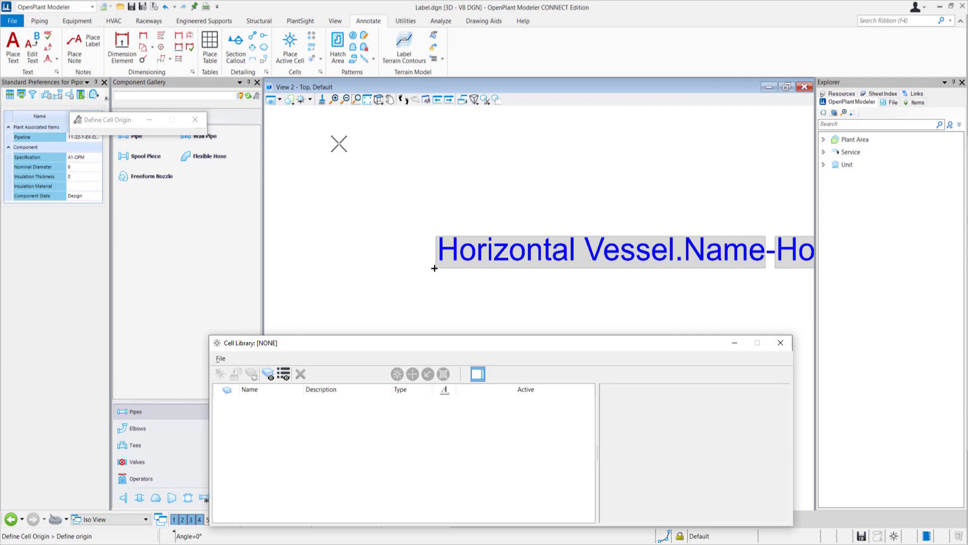
pyautogui.click(221, 359)
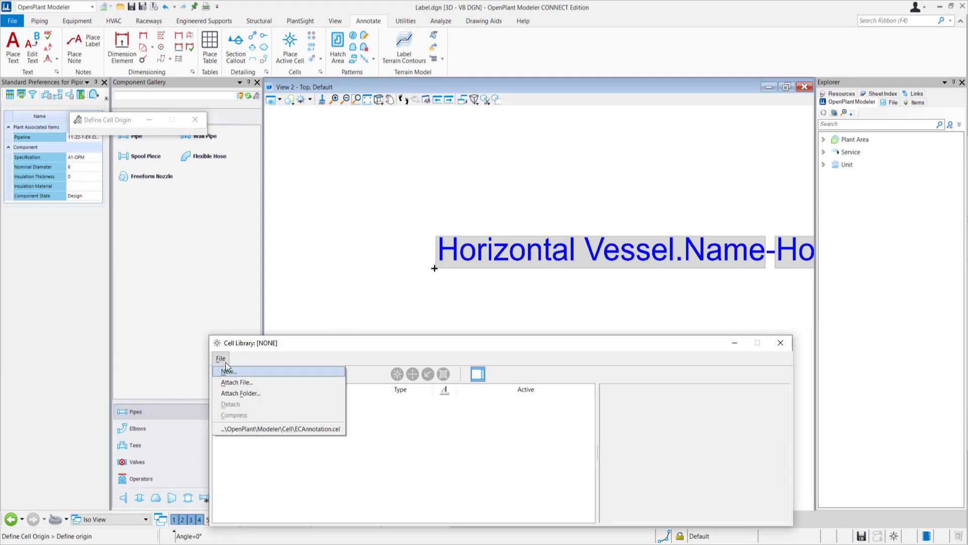
pyautogui.click(254, 425)
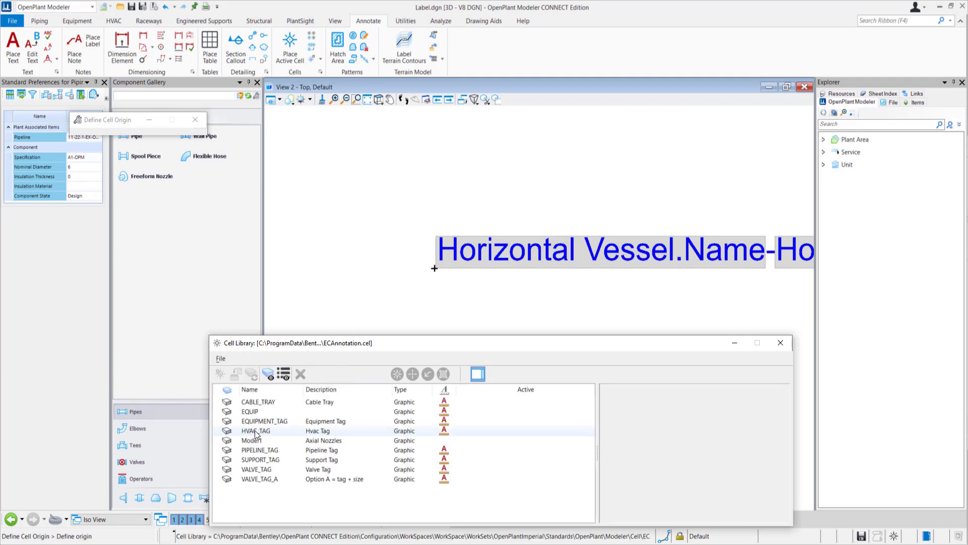
# - Create a graphic cell named Vessel_Name_Description from the placed vessel label text and close the cell library
pyautogui.rightClick(520, 280)
pyautogui.click(551, 288)
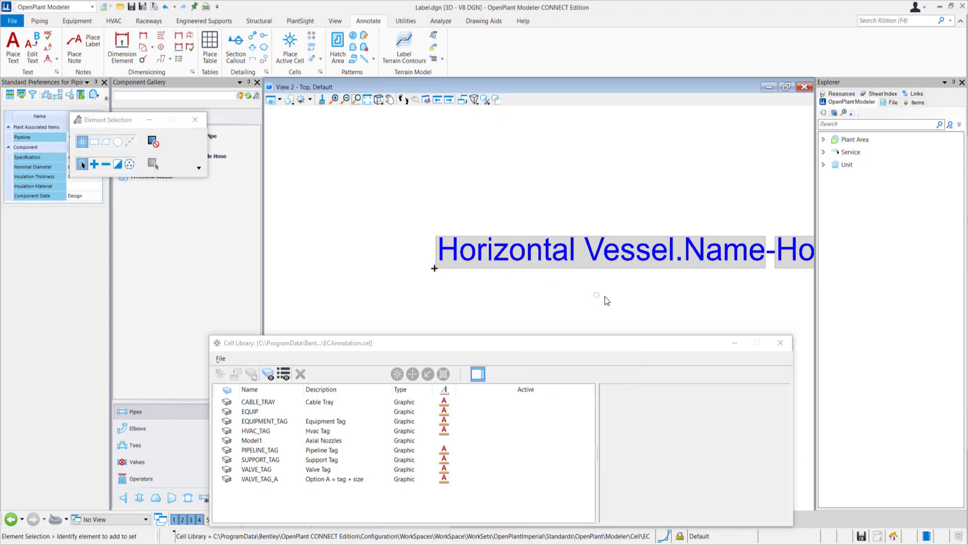
pyautogui.scroll(-5, 489, 263)
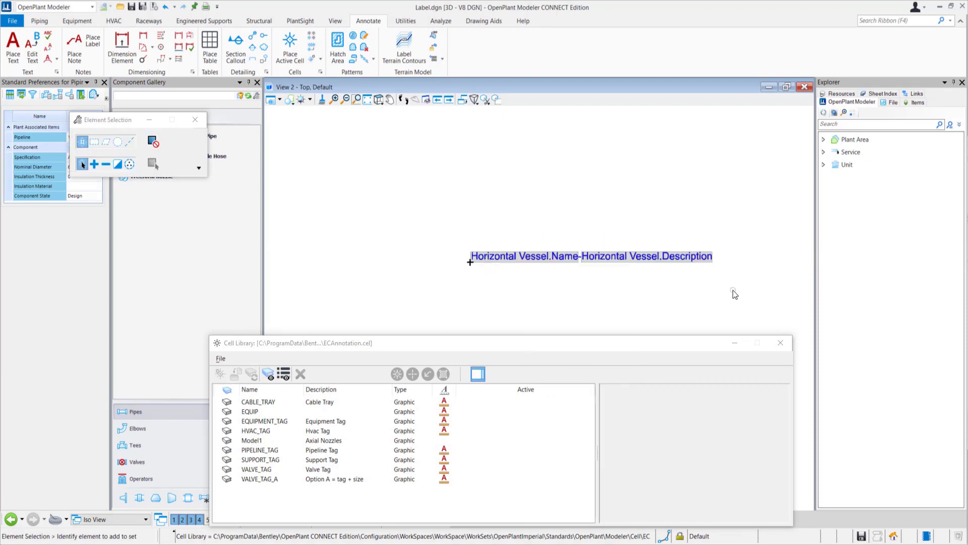
pyautogui.moveTo(733, 291); pyautogui.dragTo(378, 223)
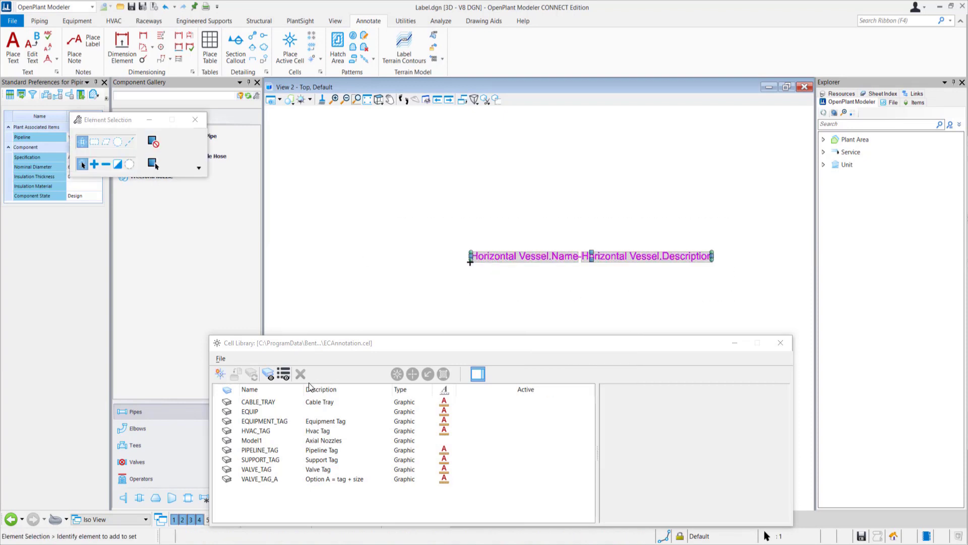
pyautogui.click(222, 376)
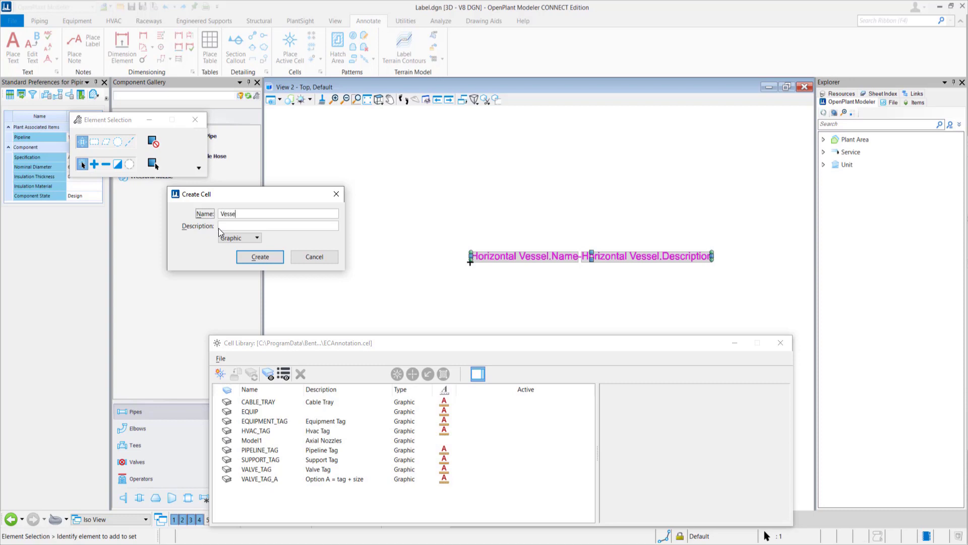
pyautogui.write('Vessel_Name_Description')
pyautogui.click(252, 258)
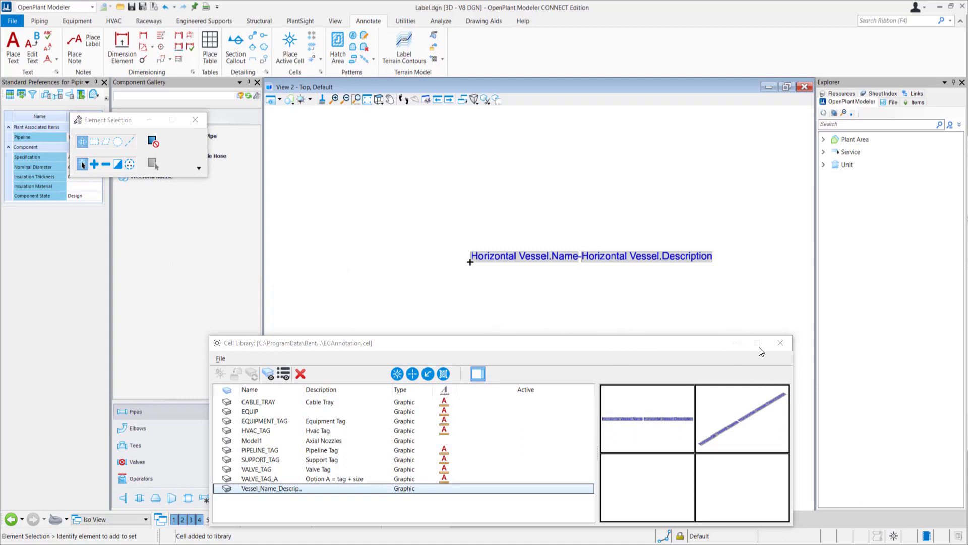
pyautogui.click(780, 343)
pyautogui.click(194, 121)
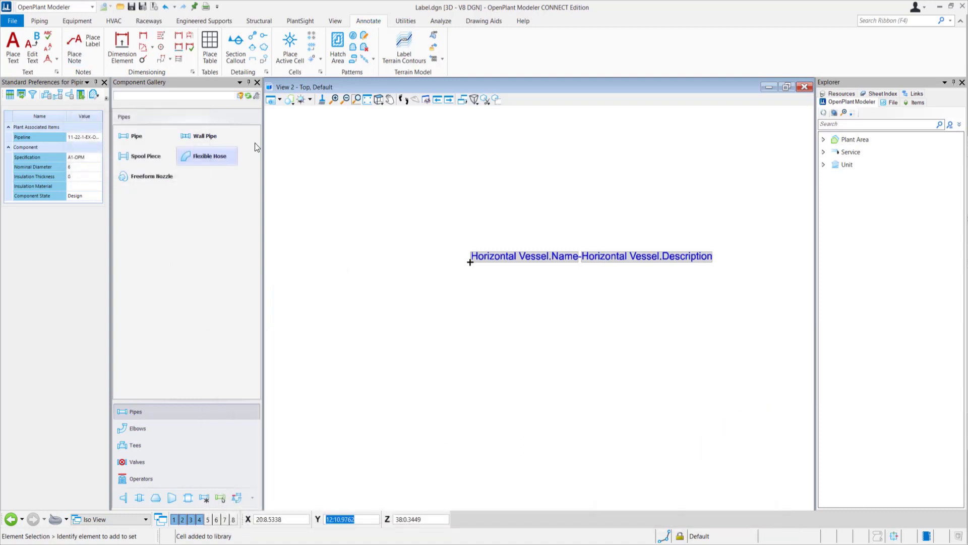
# - Delete the source label text and clear the cell origin marker from the model
pyautogui.moveTo(674, 332); pyautogui.dragTo(370, 185)
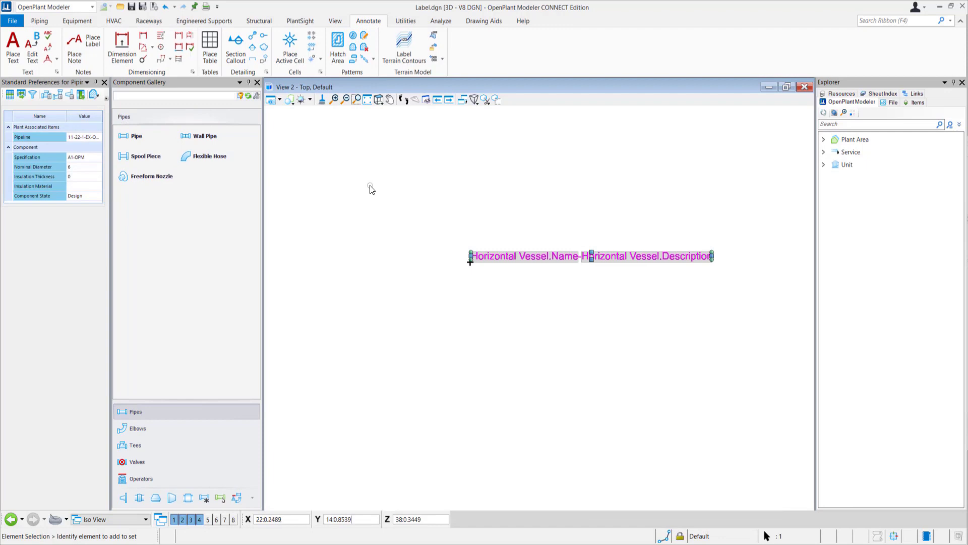
pyautogui.press('Delete')
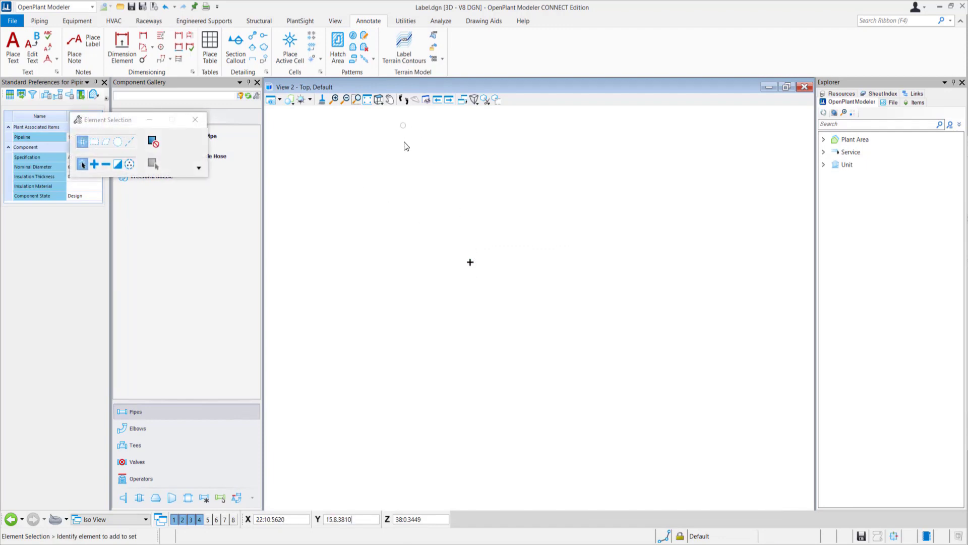
pyautogui.click(312, 59)
pyautogui.rightClick(485, 270)
pyautogui.click(517, 279)
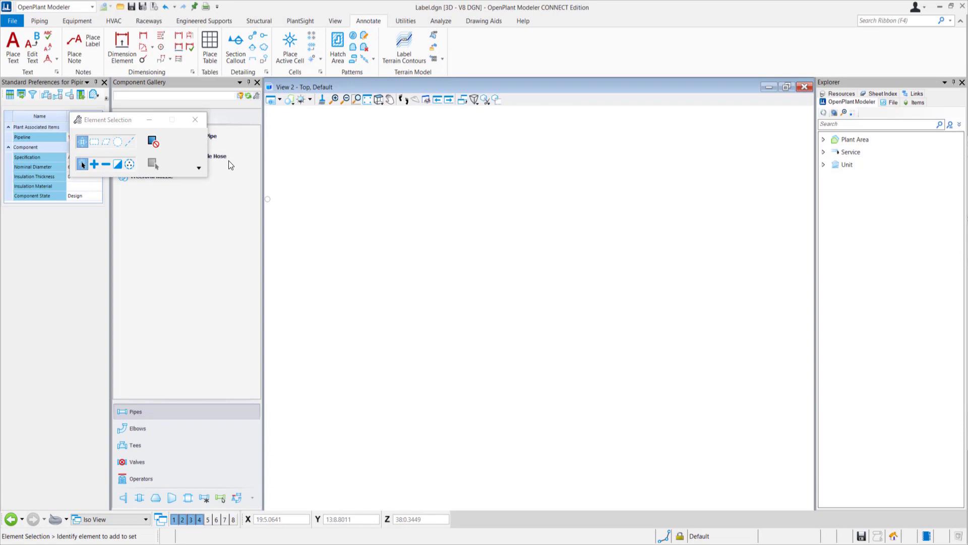
pyautogui.click(195, 121)
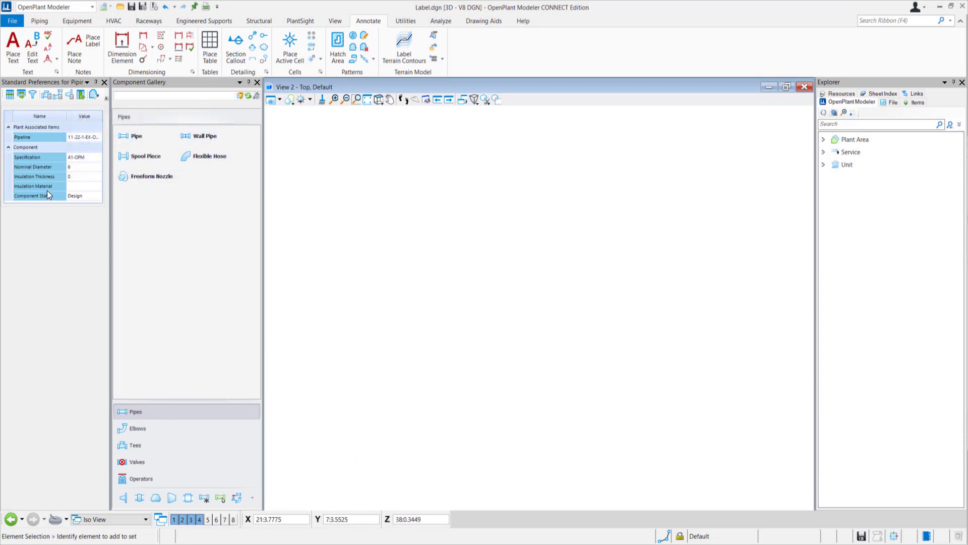
# - Start the Place Label tool and check its cell list for Vessel_Name_Description
pyautogui.click(40, 21)
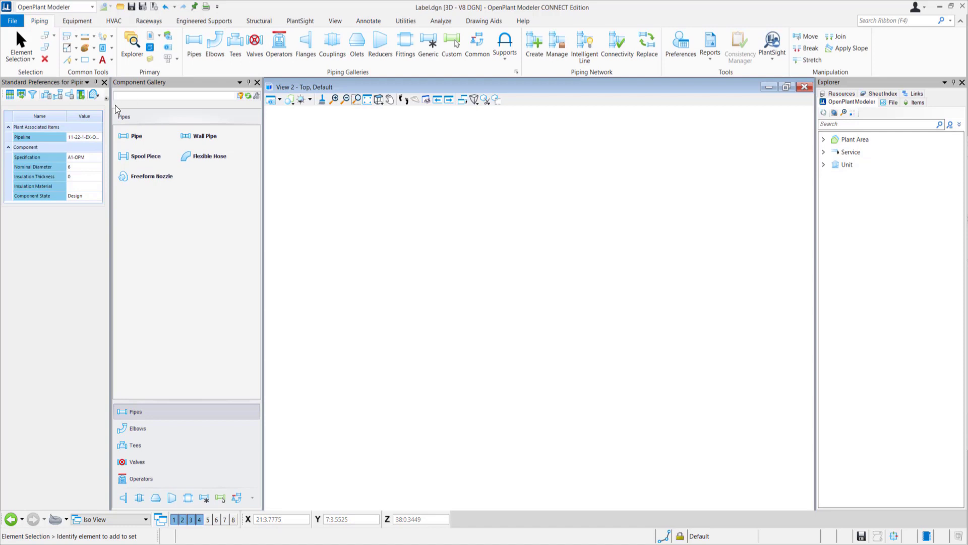
pyautogui.click(112, 59)
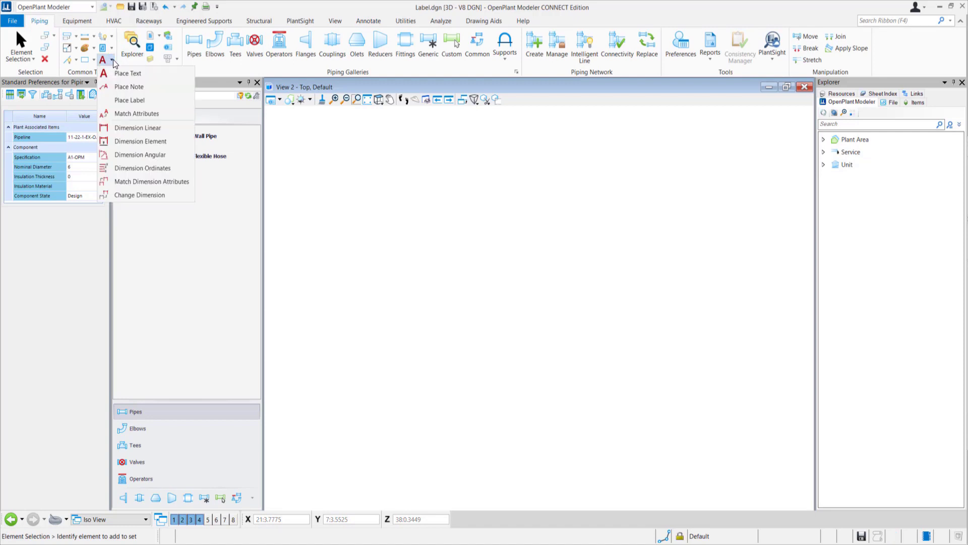
pyautogui.click(124, 99)
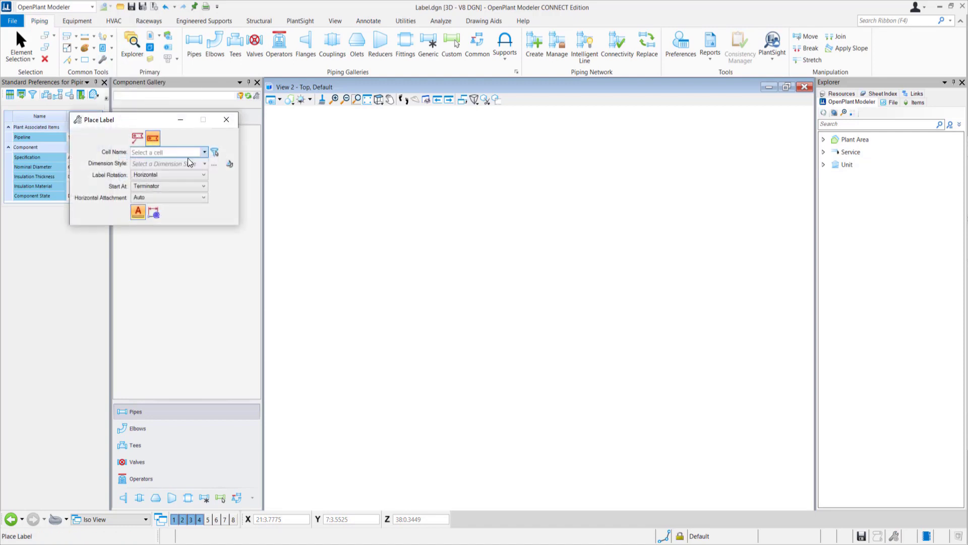
pyautogui.click(206, 151)
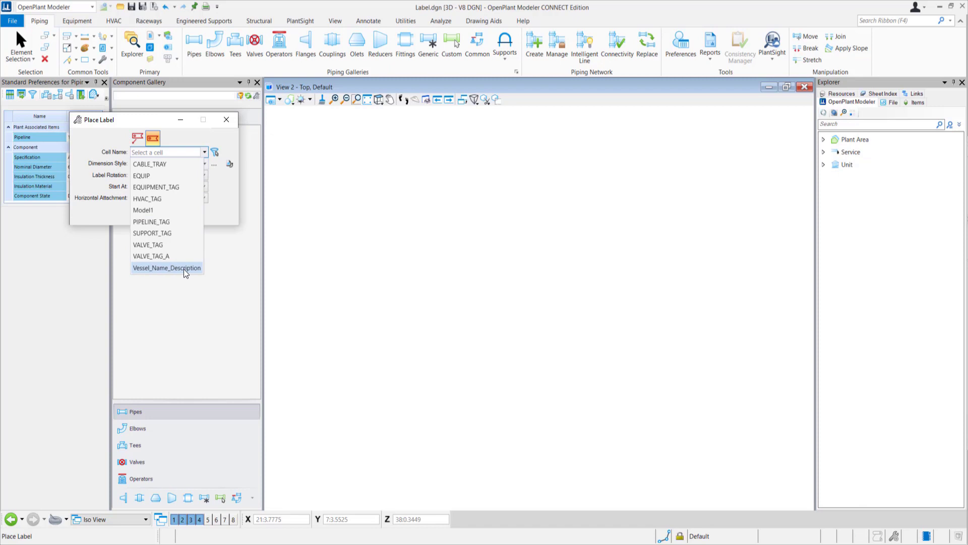
pyautogui.click(104, 213)
pyautogui.click(227, 119)
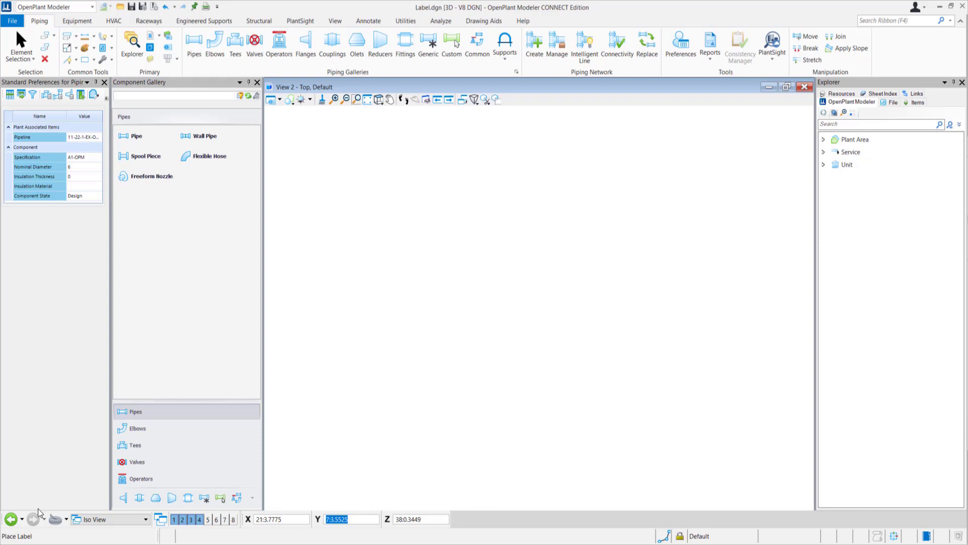
# - Return to the sheet drawing and set up a leader label with the Vessel_Name_Description cell and relative element association
pyautogui.click(11, 519)
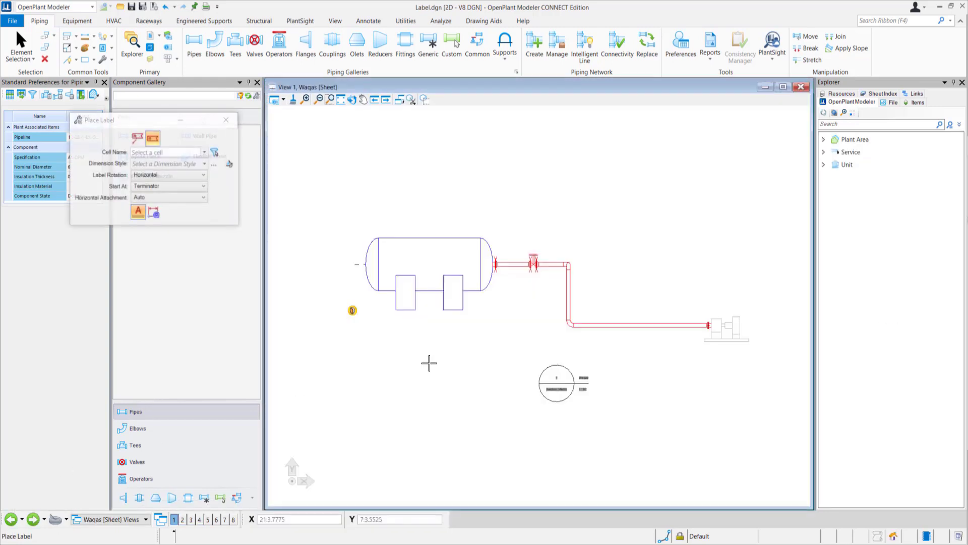
pyautogui.click(142, 139)
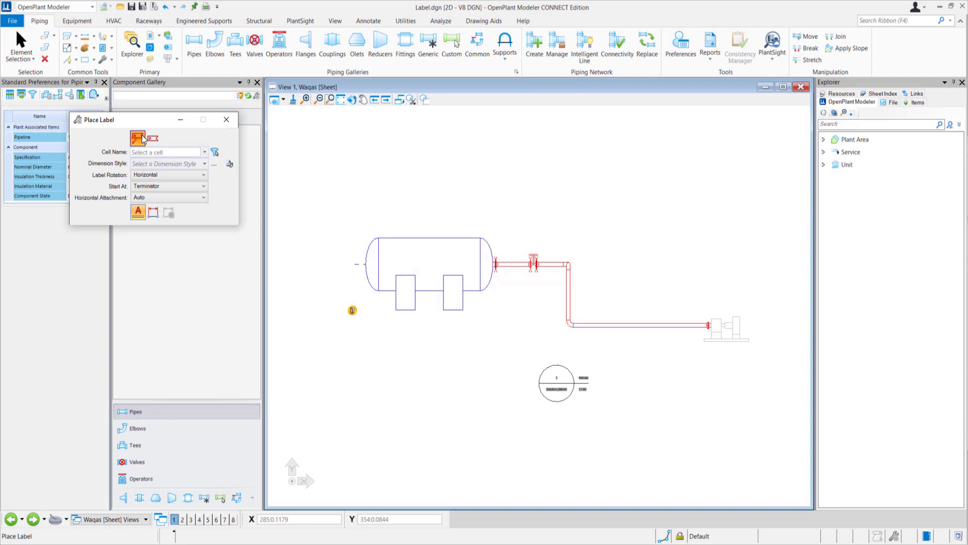
pyautogui.click(204, 153)
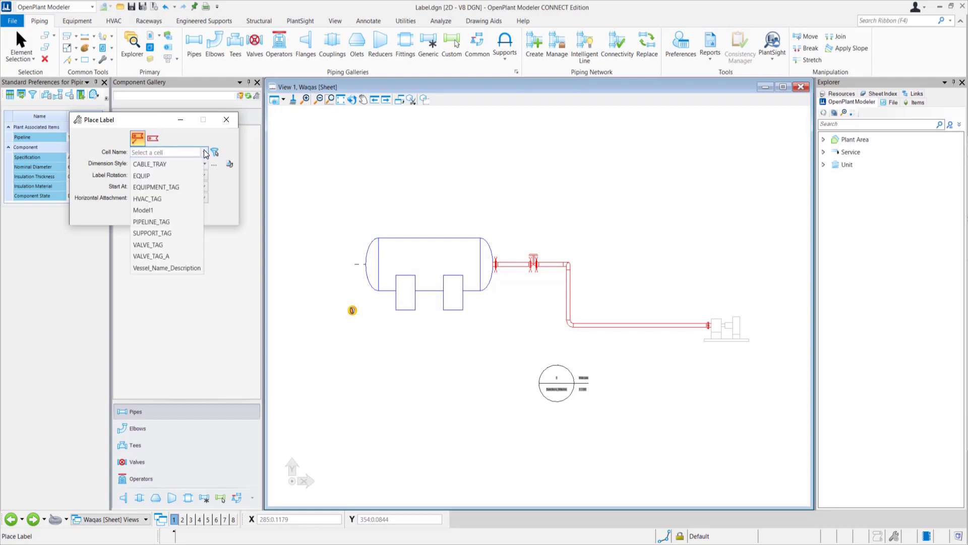
pyautogui.click(168, 267)
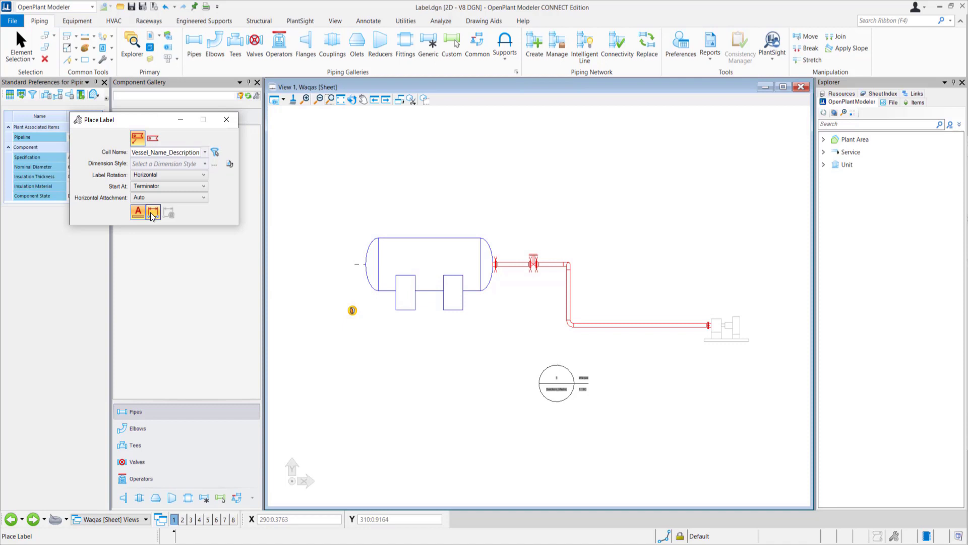
pyautogui.click(152, 213)
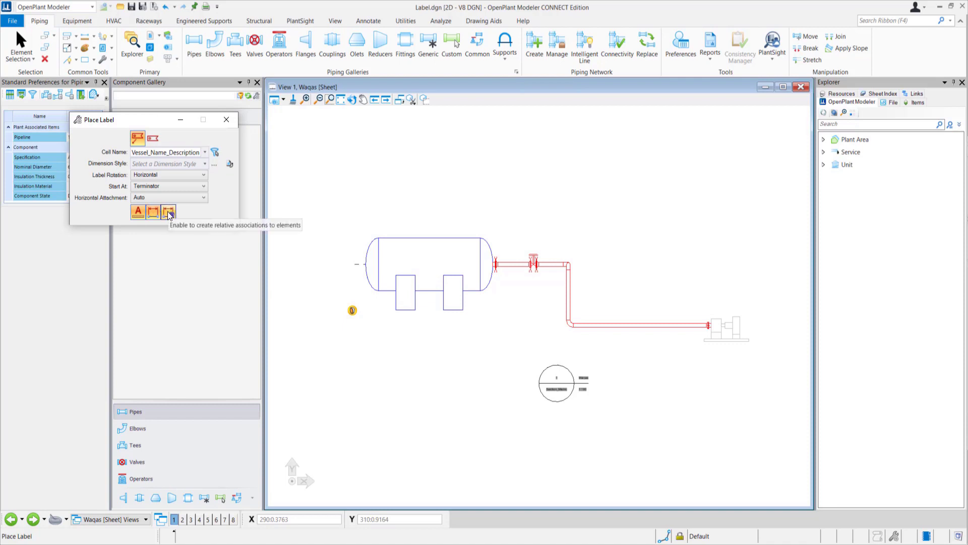
pyautogui.click(168, 214)
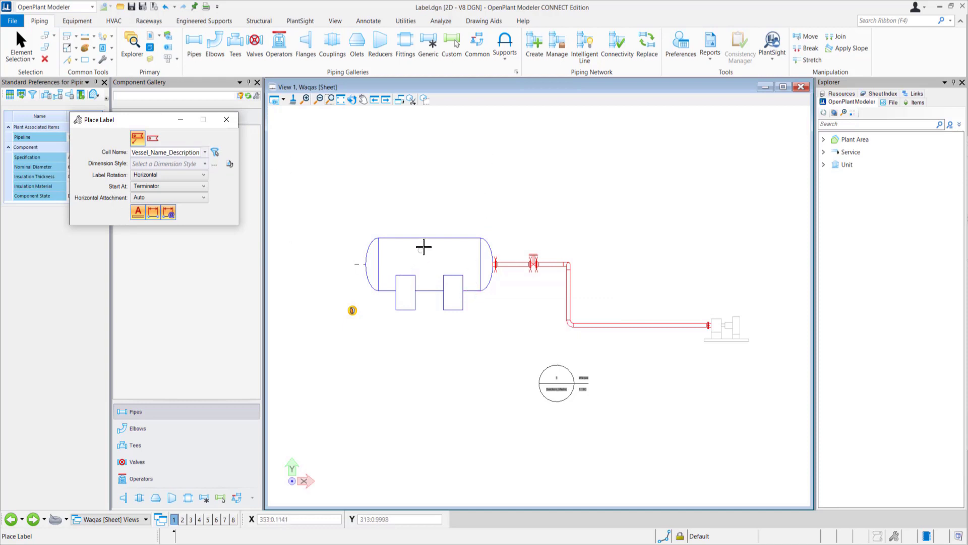
# - Select the horizontal vessel and place its label above and to the right, with the leader pointing to the vessel's upper edge
pyautogui.rightClick(543, 194)
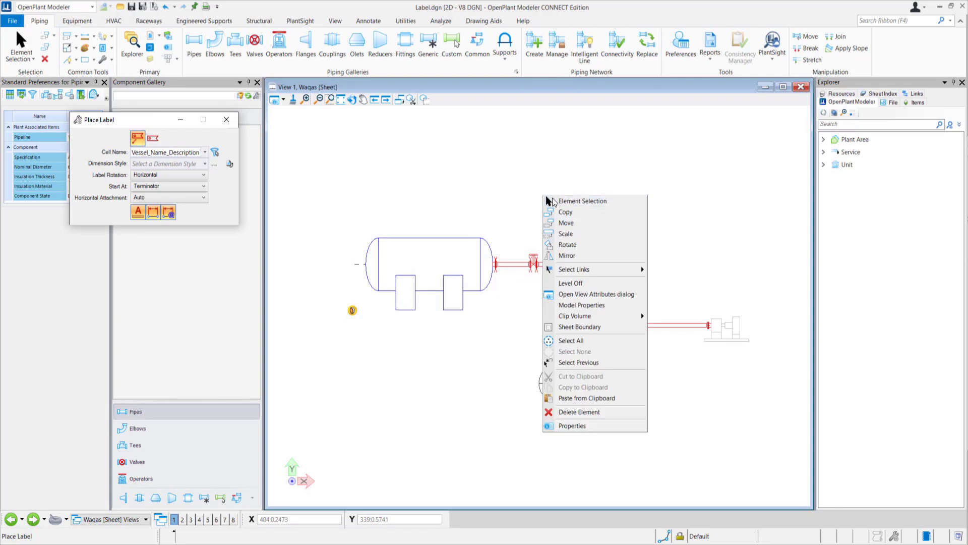
pyautogui.click(552, 202)
pyautogui.click(490, 262)
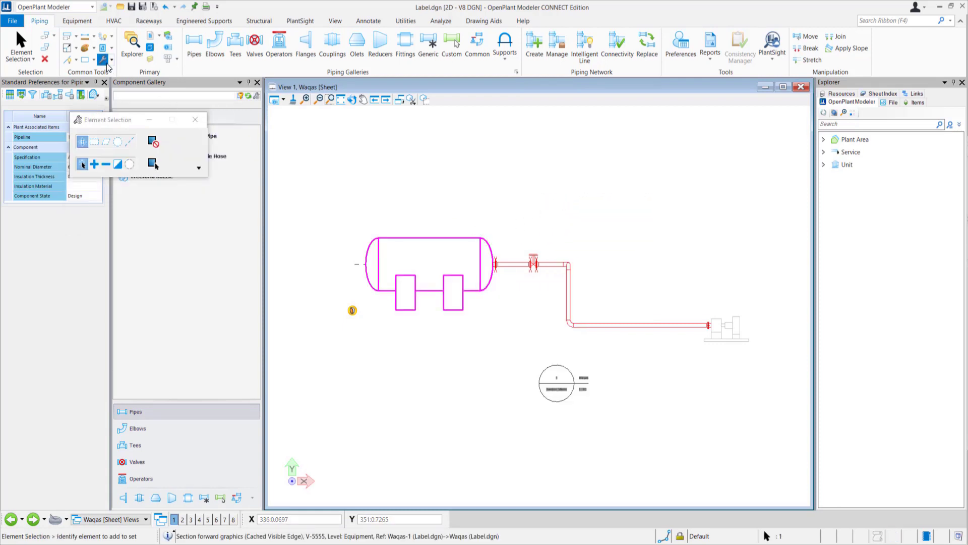
pyautogui.click(104, 61)
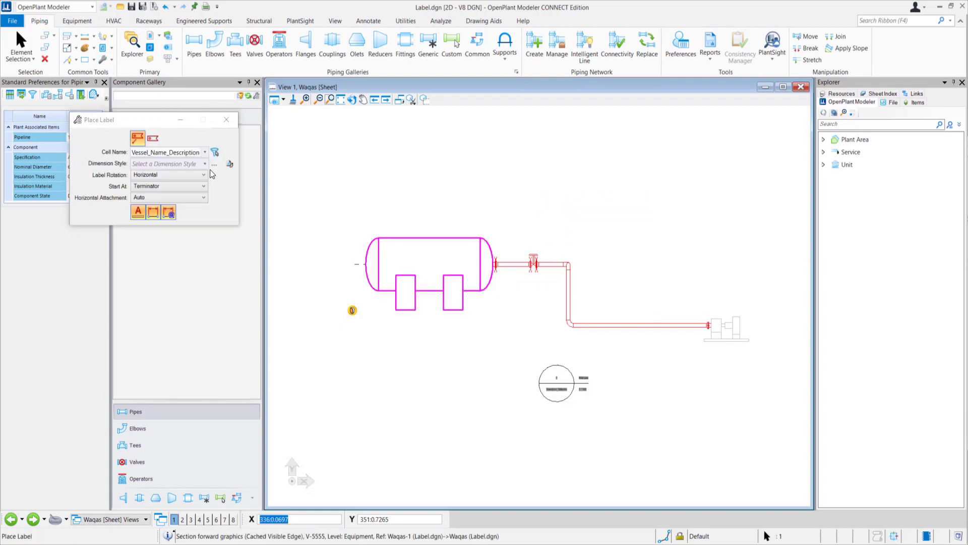
pyautogui.click(432, 237)
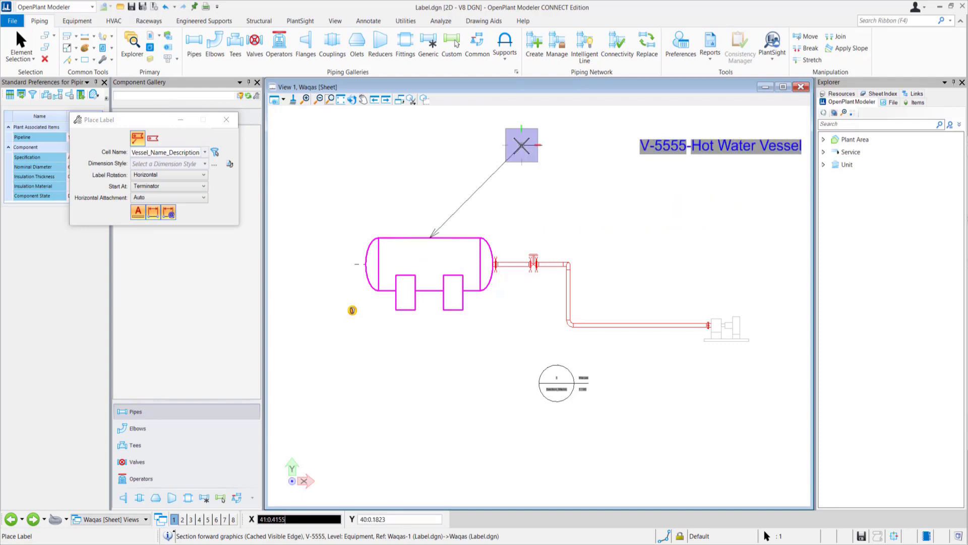
pyautogui.rightClick(450, 140)
pyautogui.click(457, 141)
pyautogui.scroll(-1, 519, 173)
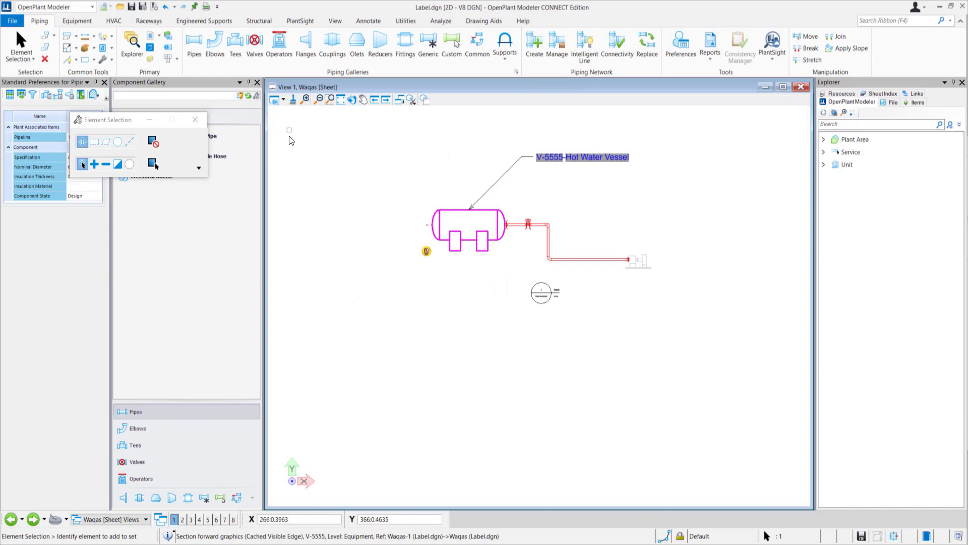
pyautogui.click(195, 120)
pyautogui.scroll(2, 561, 139)
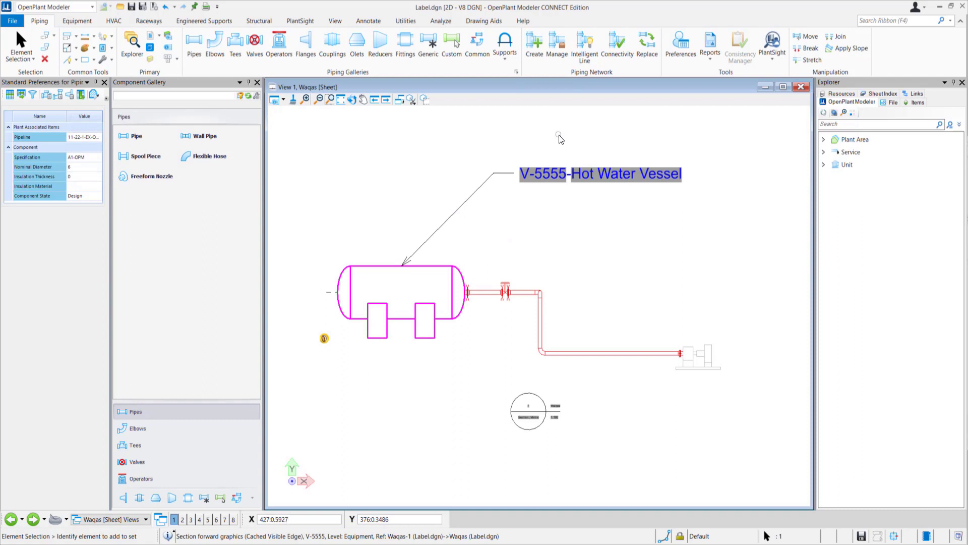
# - Place another Vessel_Name_Description label above and to the right of the pump, with its leader pointing to the pump
pyautogui.click(102, 60)
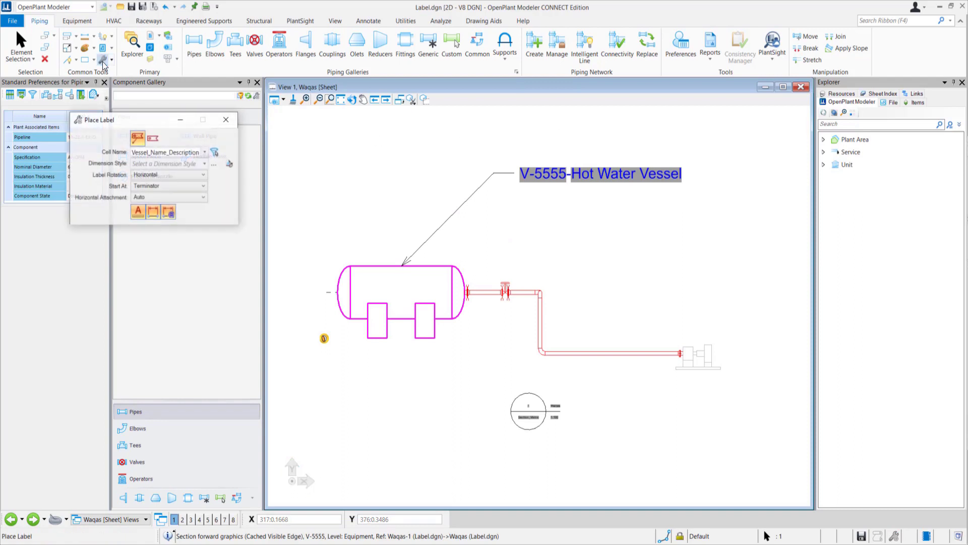
pyautogui.click(712, 344)
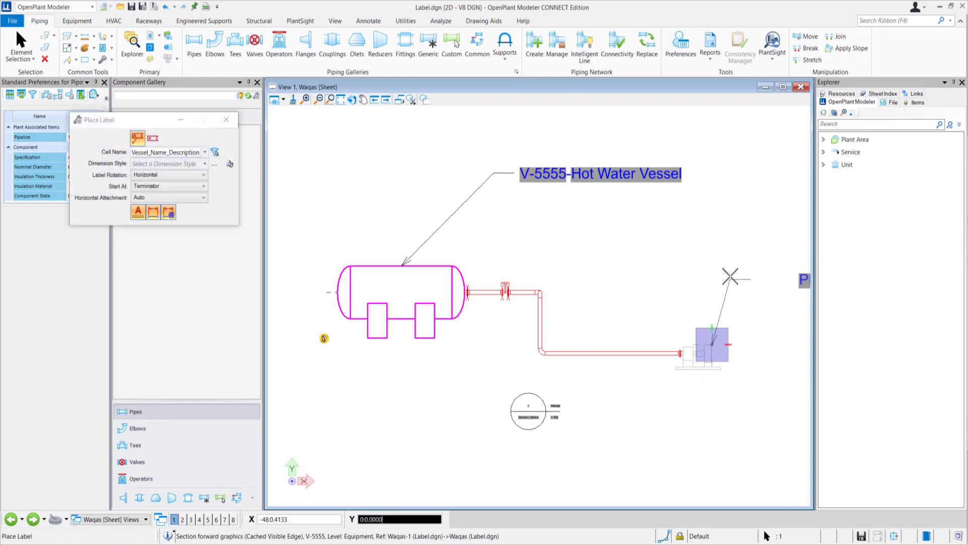
pyautogui.scroll(-4, 605, 277)
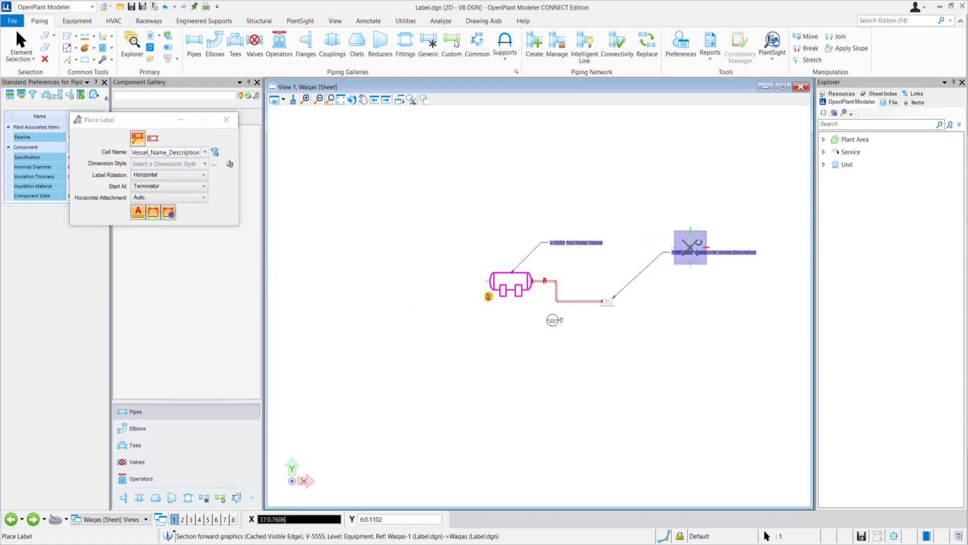
pyautogui.rightClick(718, 235)
pyautogui.press('Escape')
pyautogui.scroll(2, 715, 233)
pyautogui.rightClick(715, 237)
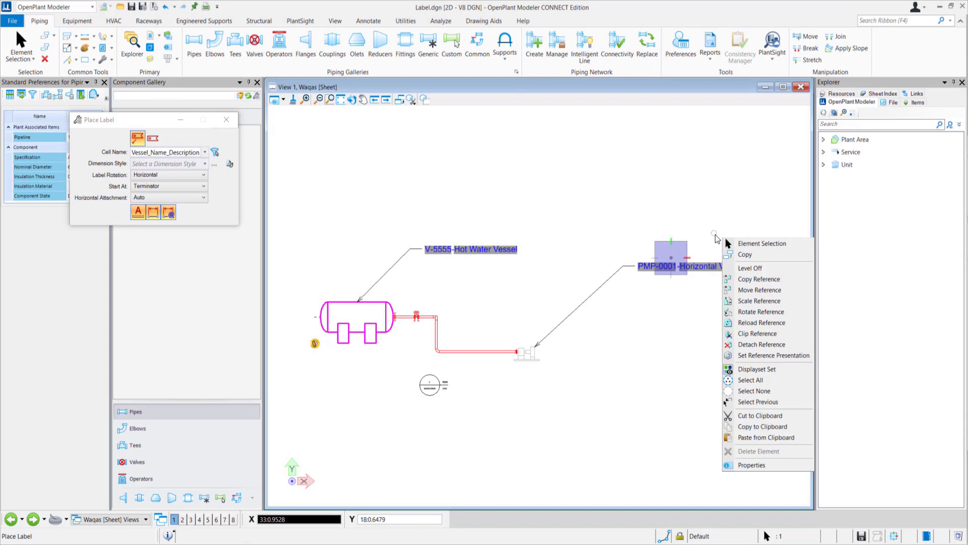
pyautogui.click(747, 243)
pyautogui.scroll(-2, 688, 228)
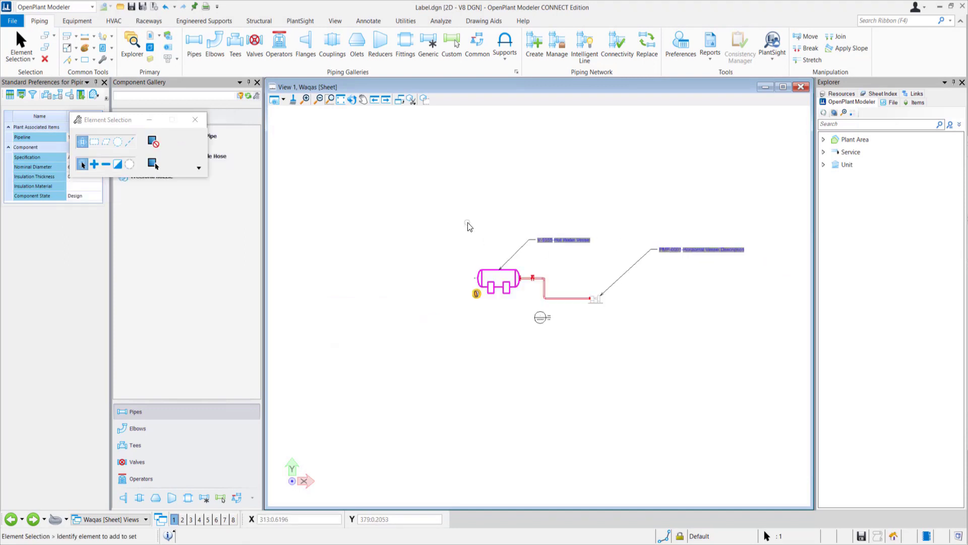
# - Reopen the ECAnnotation.cel cell library and dock its list of models beside the drawing area
pyautogui.scroll(2, 469, 227)
pyautogui.scroll(-1, 457, 242)
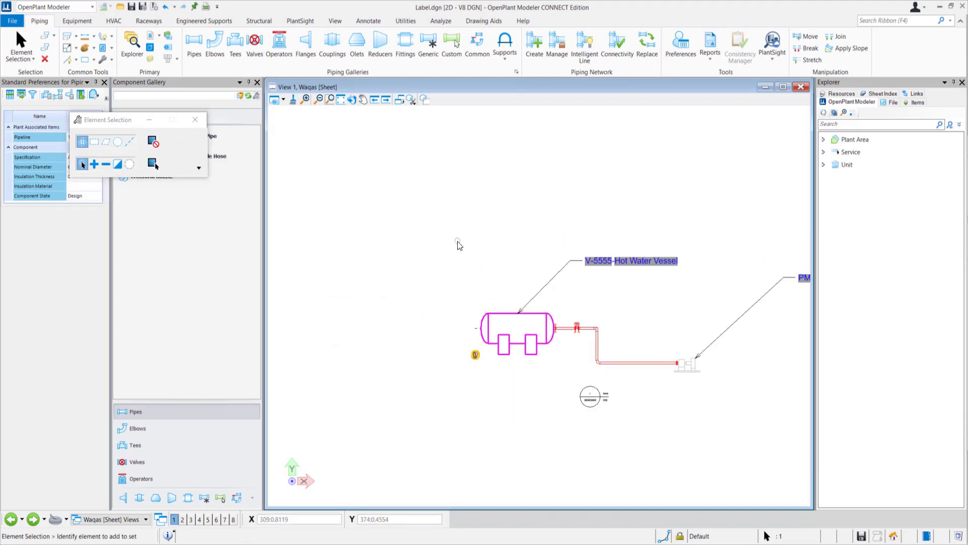
pyautogui.click(195, 119)
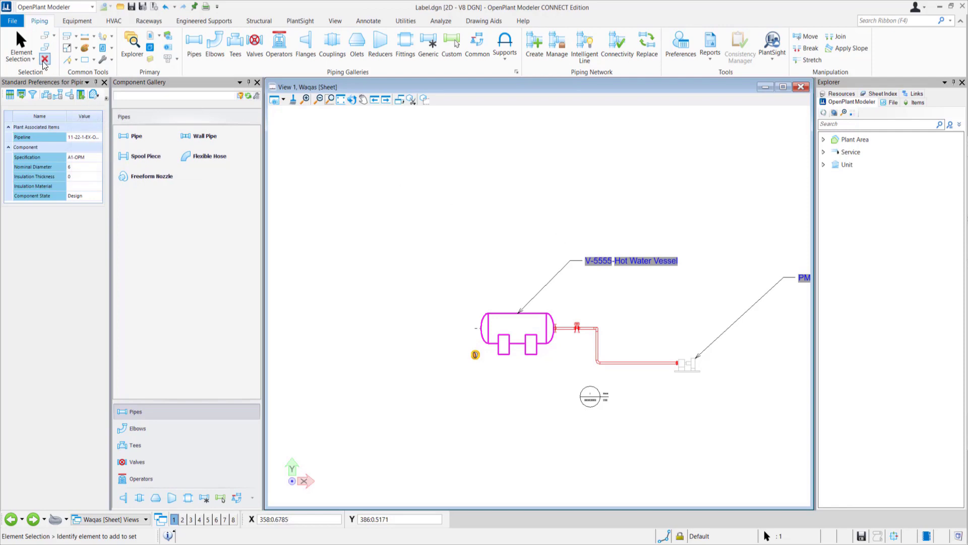
pyautogui.click(12, 21)
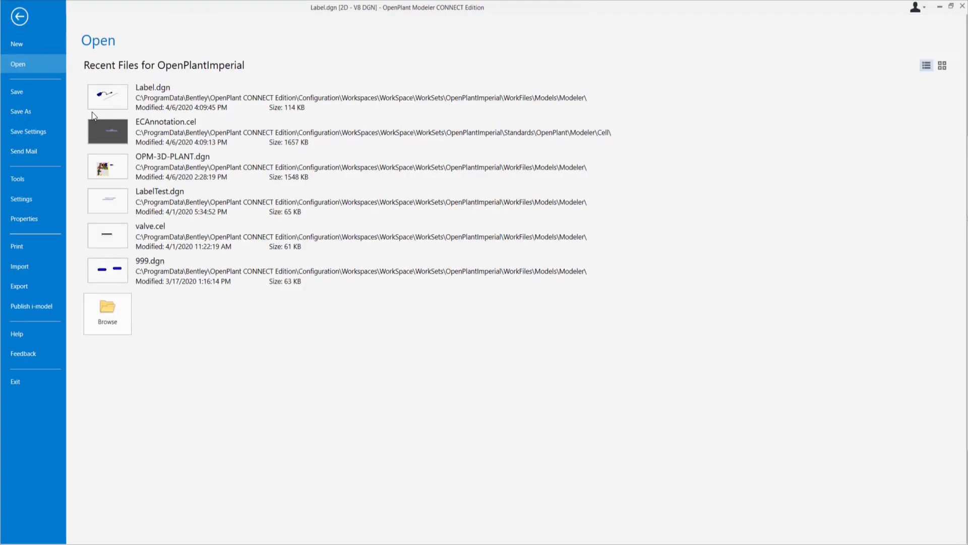
pyautogui.click(101, 126)
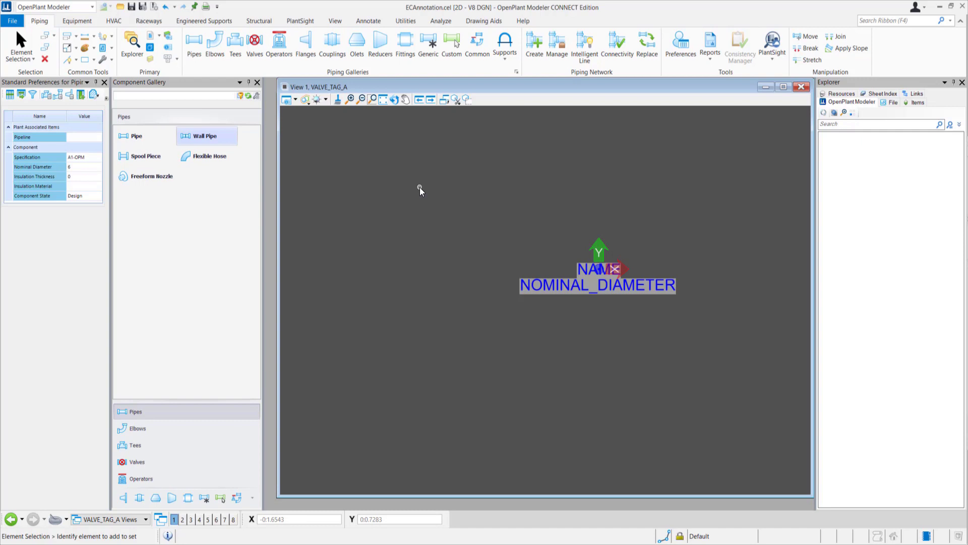
pyautogui.click(151, 48)
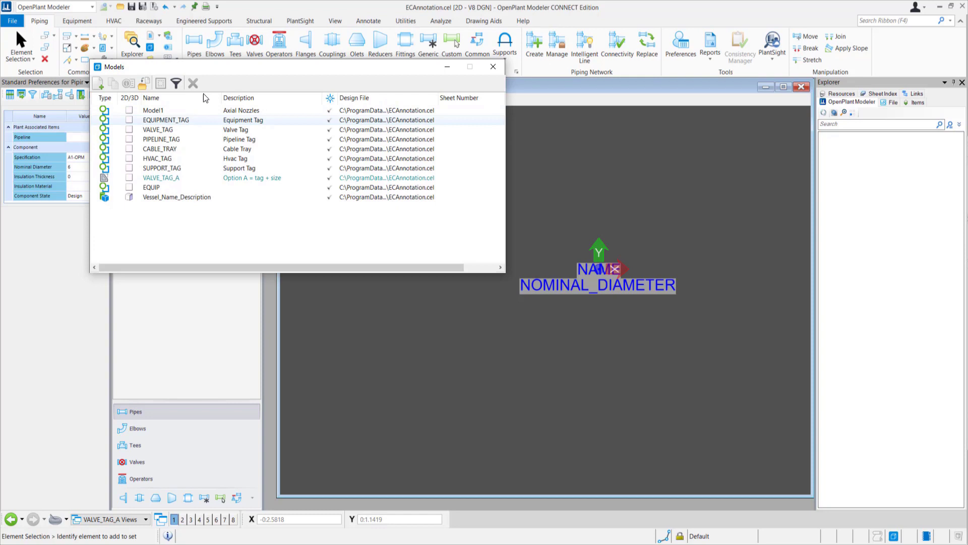
pyautogui.moveTo(223, 68); pyautogui.dragTo(222, 90)
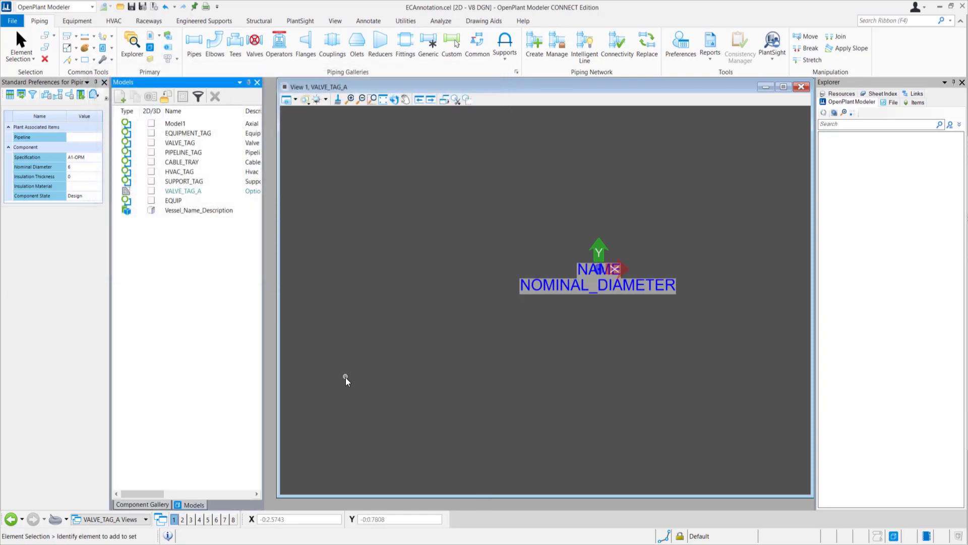
# - Create a model named Vessel2 from the 2D Imperial Design seed, placeable as an annotation cell
pyautogui.click(120, 98)
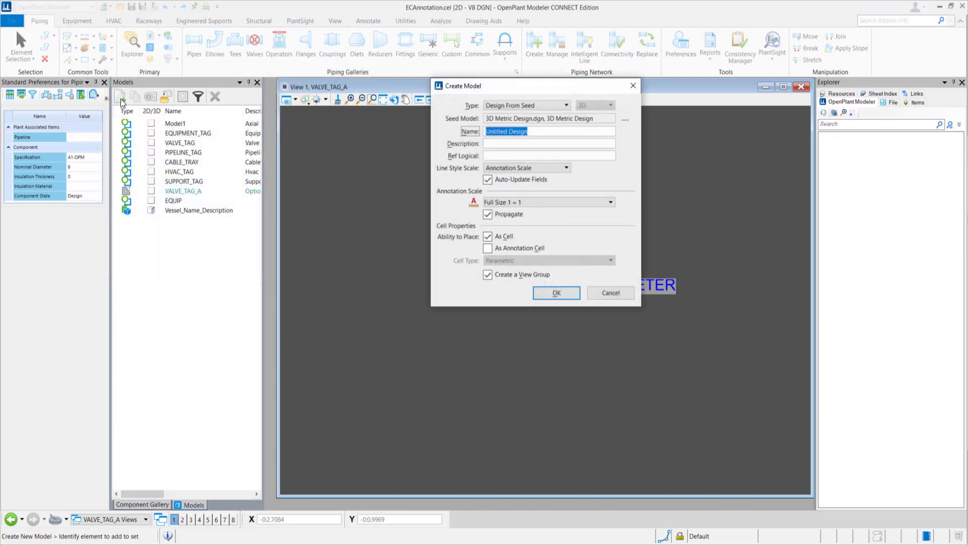
pyautogui.click(624, 119)
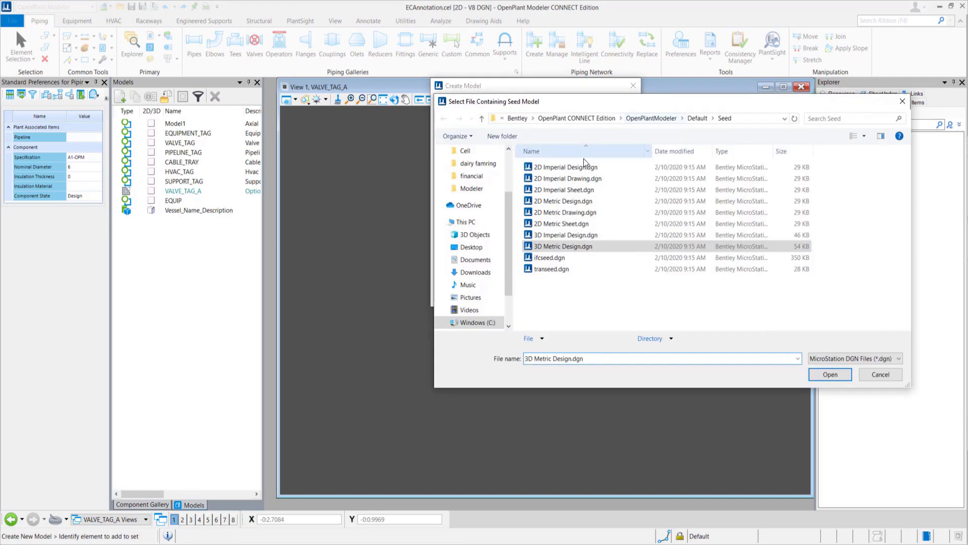
pyautogui.doubleClick(579, 169)
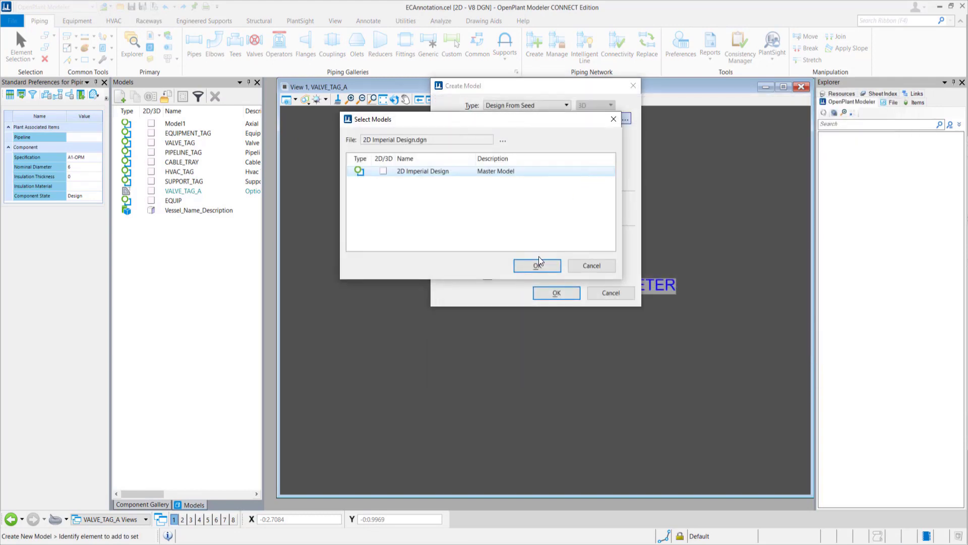
pyautogui.click(539, 264)
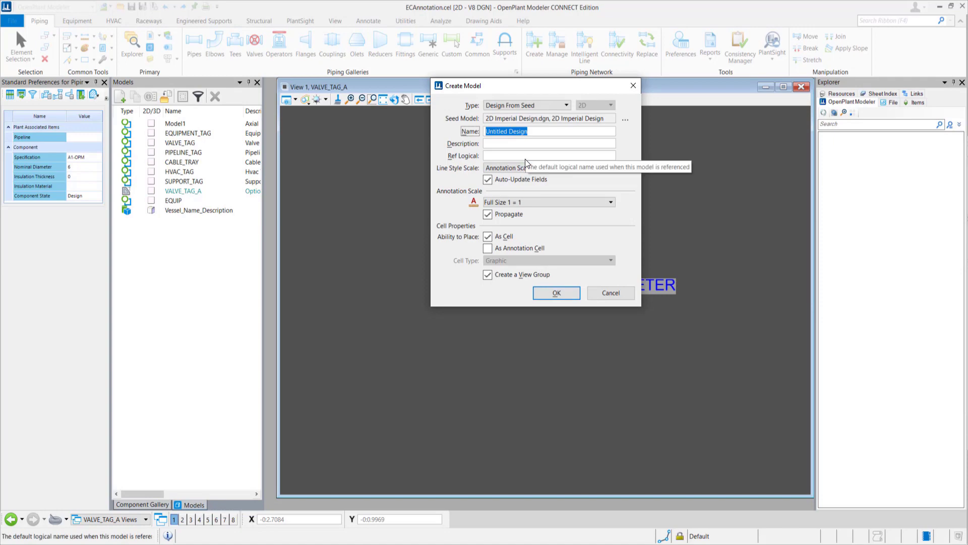
pyautogui.write('Vessel2')
pyautogui.click(487, 249)
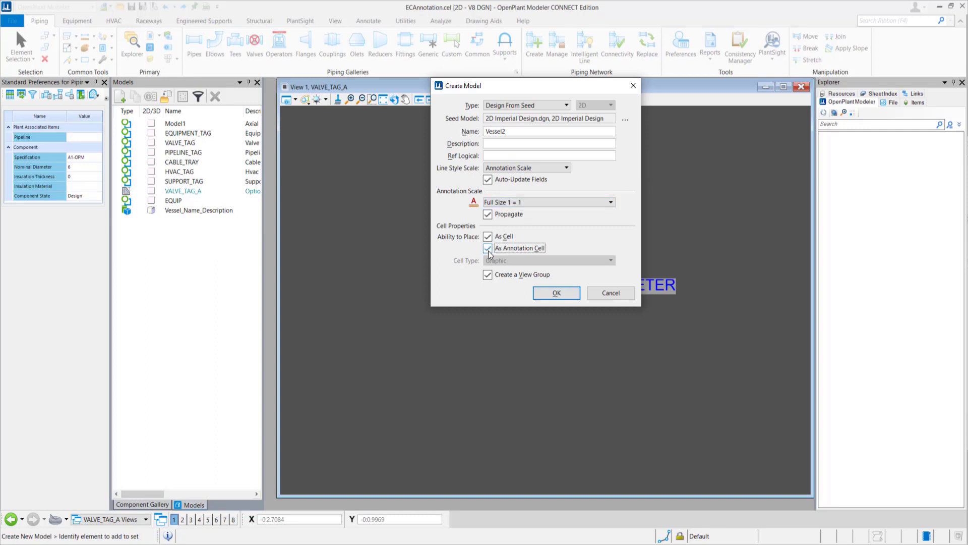
pyautogui.click(555, 295)
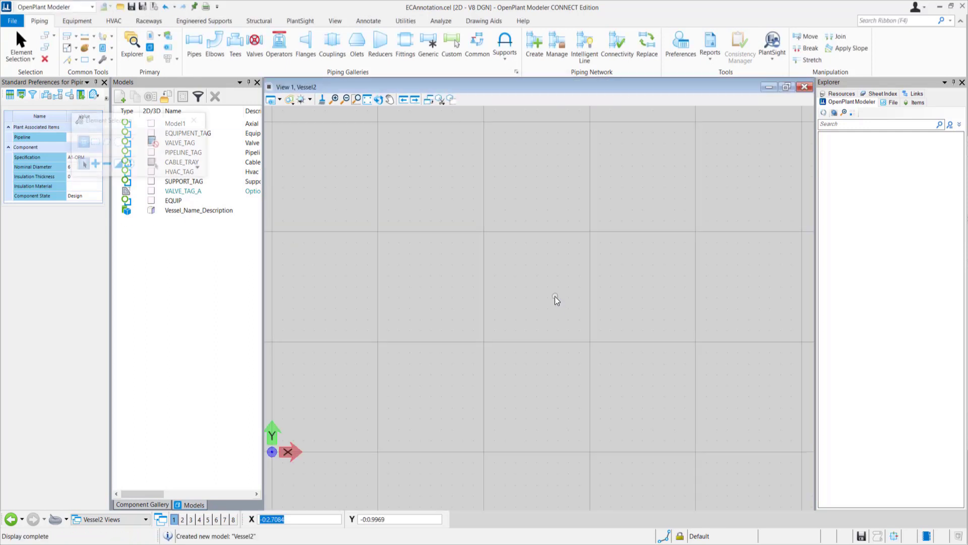
pyautogui.click(199, 123)
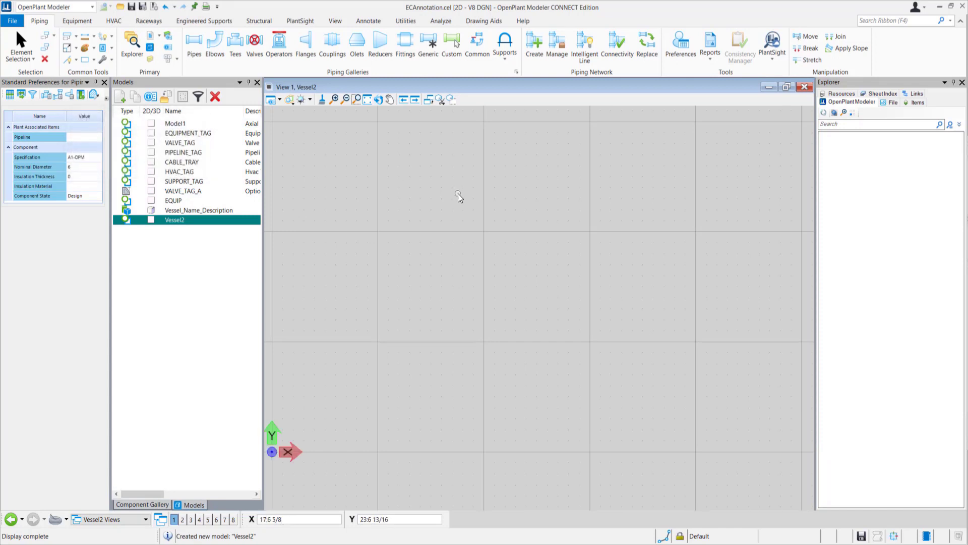
# - Start the Place Text tool and add a text favorite named Vessel2 to ECAnnotation.cel
pyautogui.click(110, 59)
pyautogui.click(121, 73)
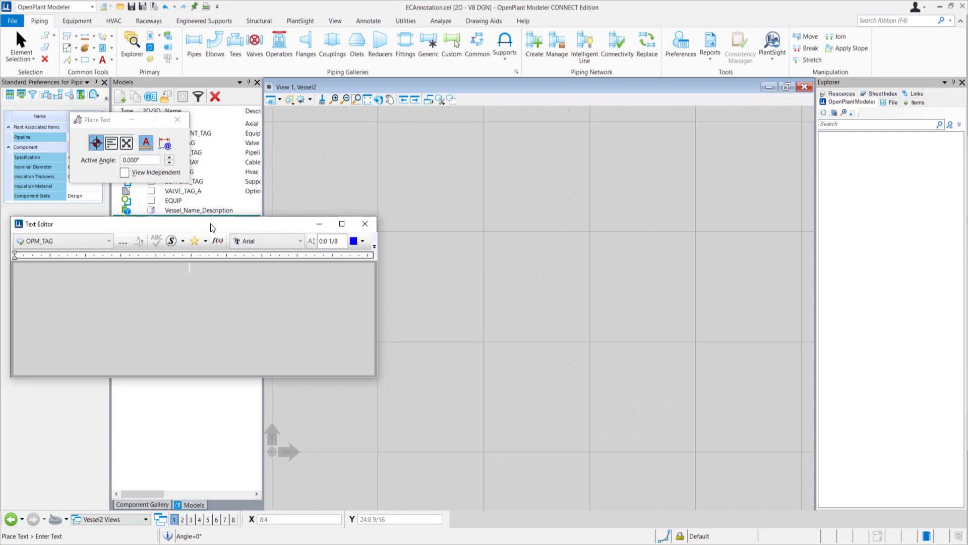
pyautogui.click(205, 240)
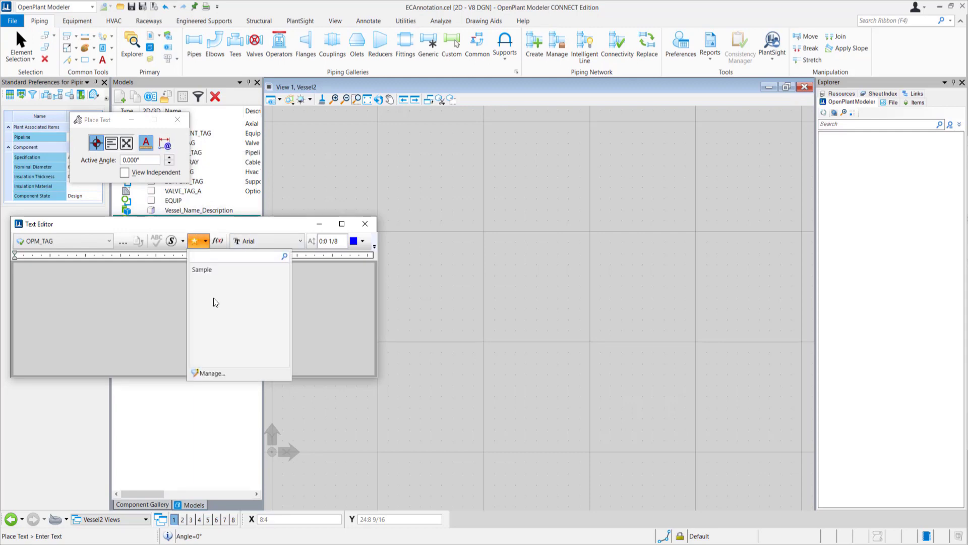
pyautogui.click(208, 373)
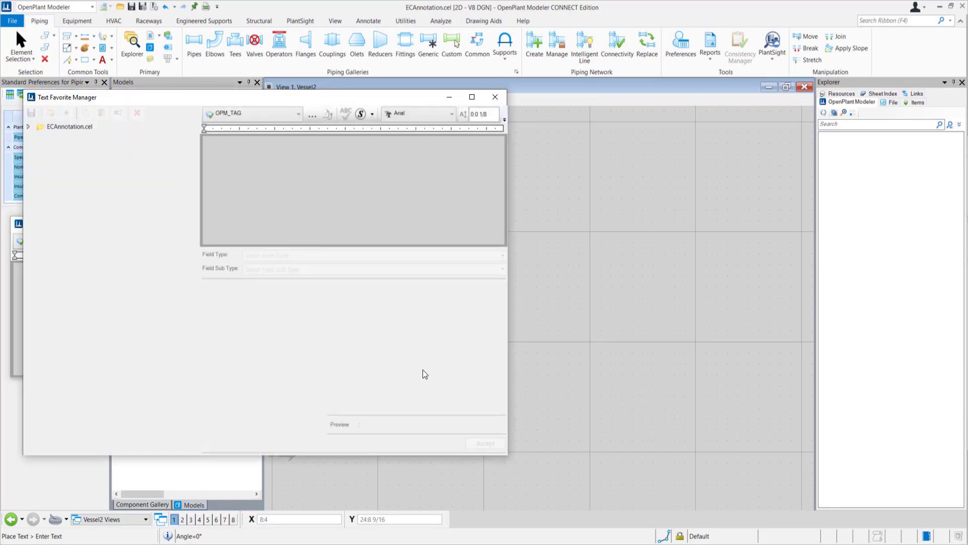
pyautogui.click(59, 126)
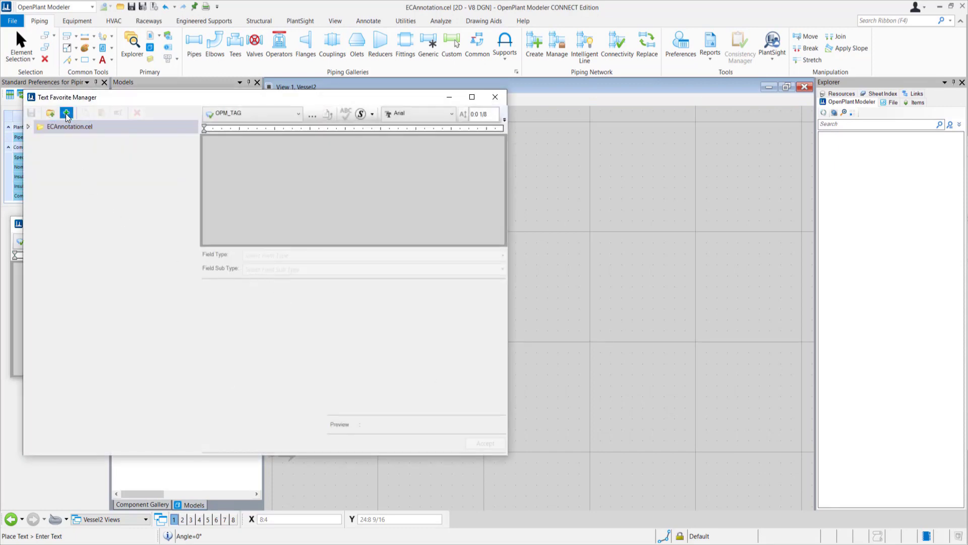
pyautogui.click(65, 113)
pyautogui.write('V')
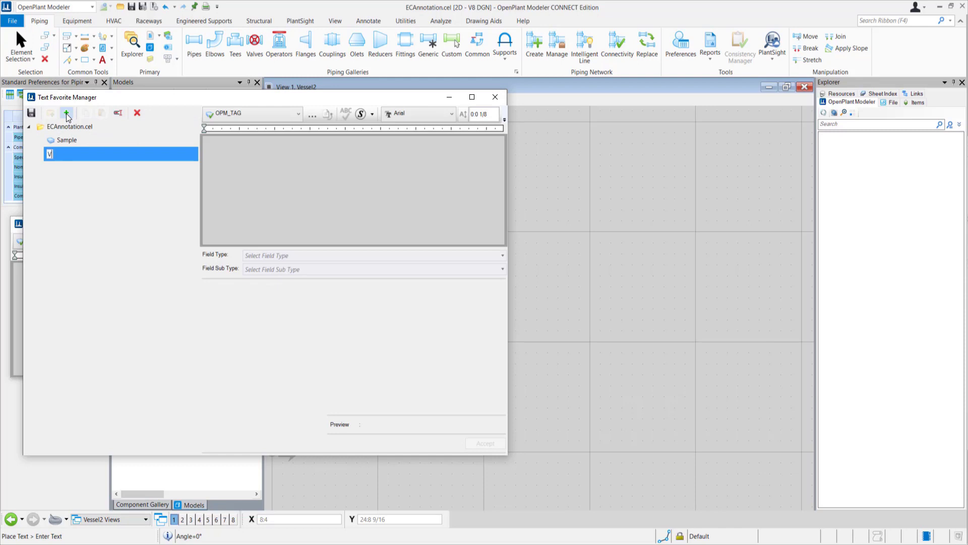
pyautogui.write('essel2')
pyautogui.press('Return')
# - Give the Vessel2 favorite an OpenPlant field for the Horizontal Vessel's Name property and save it
pyautogui.click(274, 256)
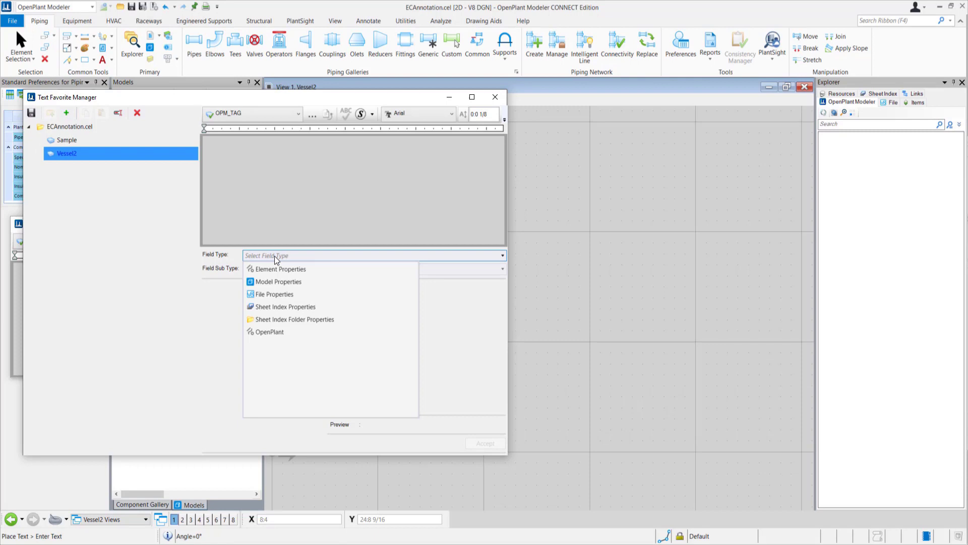
pyautogui.click(273, 329)
pyautogui.click(291, 273)
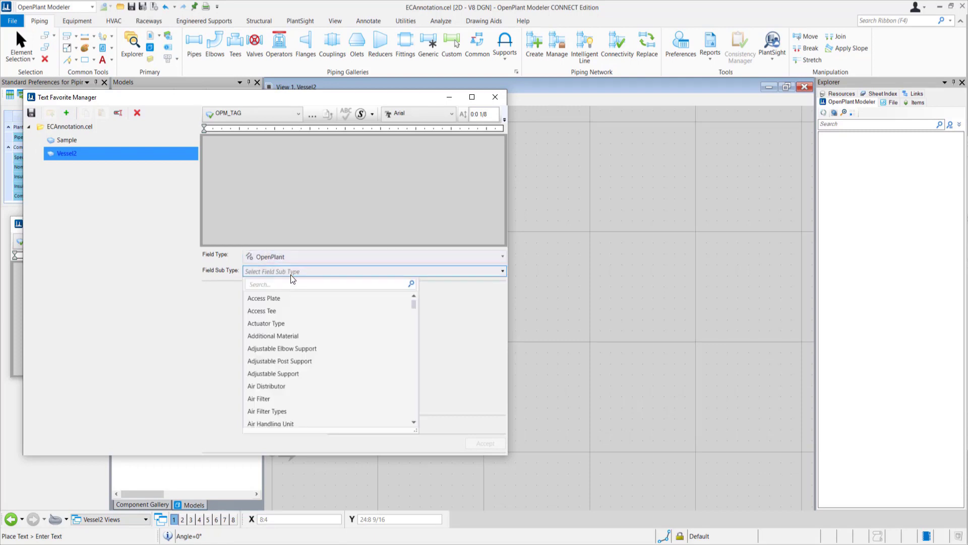
pyautogui.write('vessel')
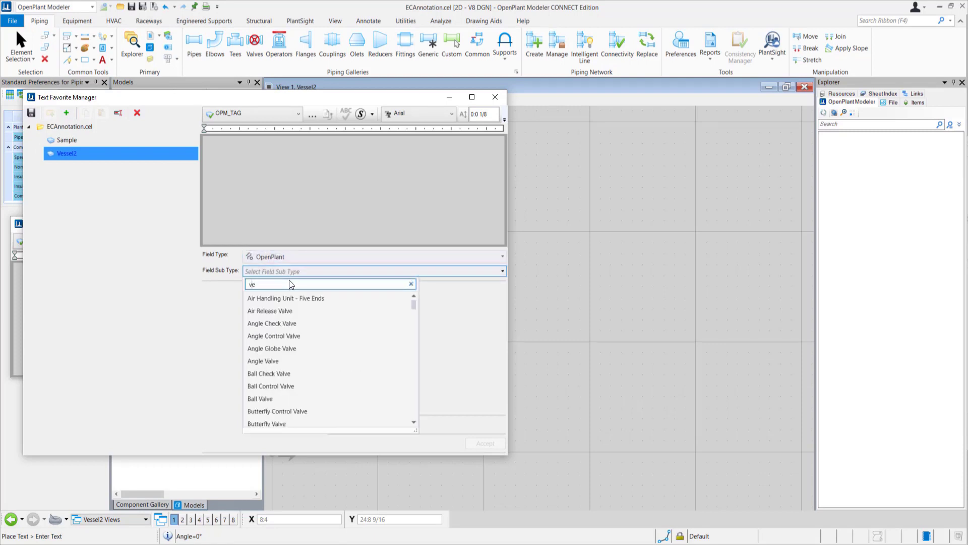
pyautogui.click(282, 297)
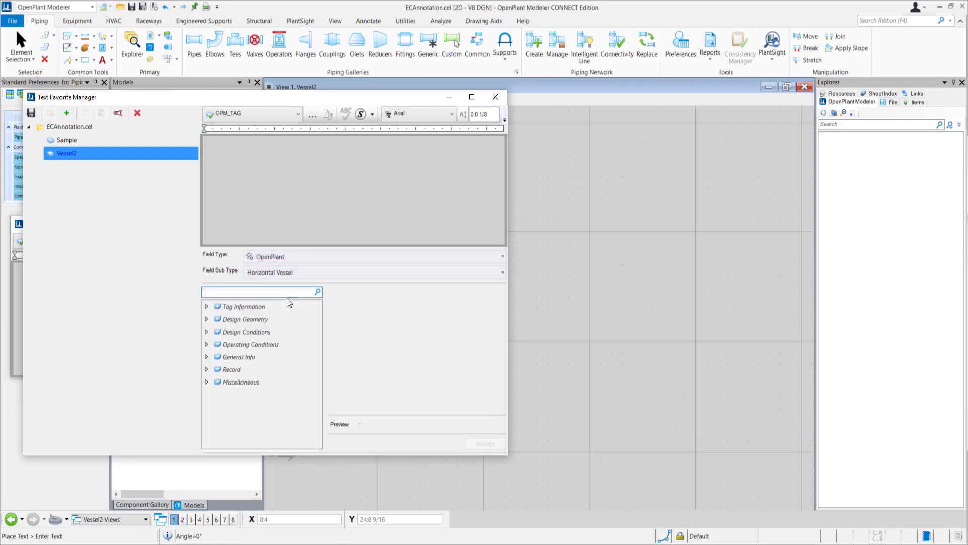
pyautogui.click(207, 307)
pyautogui.click(243, 344)
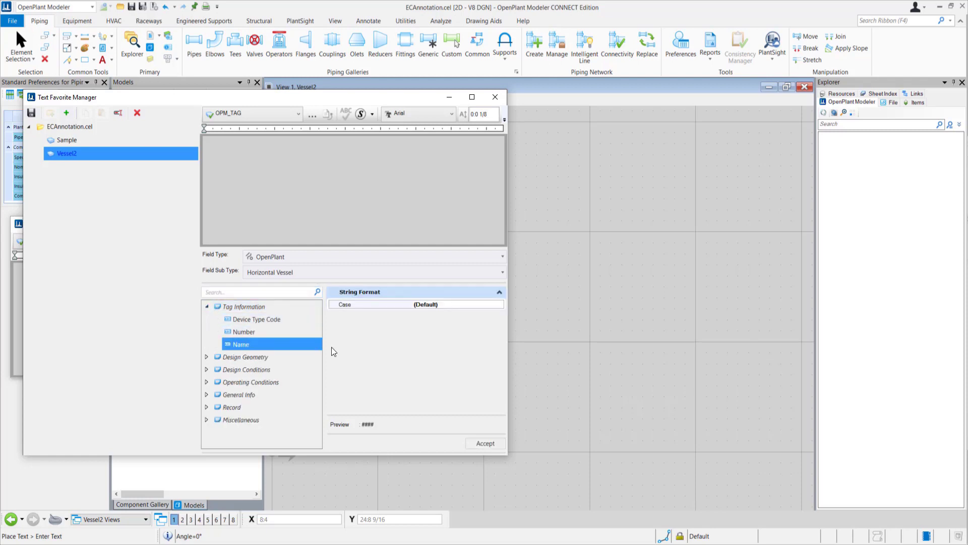
pyautogui.click(479, 442)
pyautogui.click(31, 114)
pyautogui.click(495, 97)
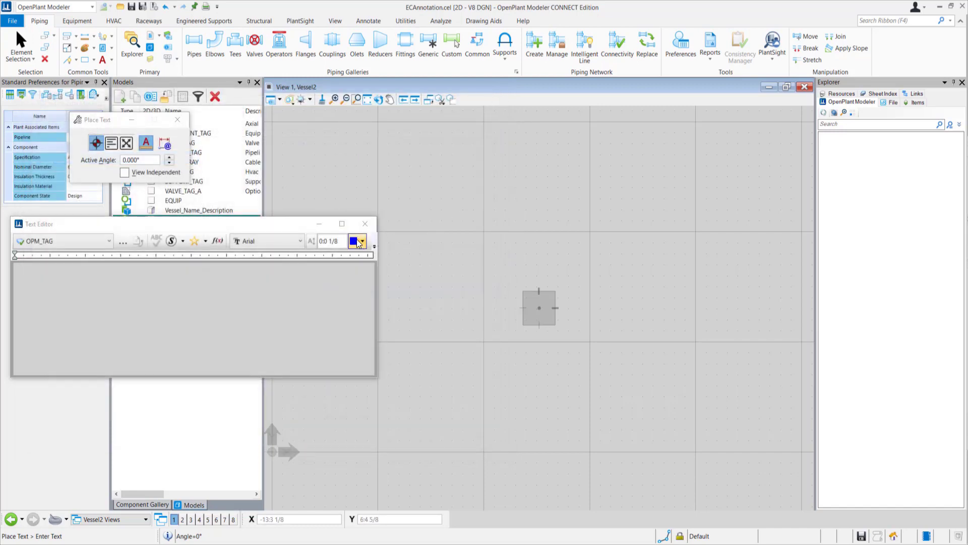
# - Insert the Vessel2 text favorite and place it once in the Vessel2 model, above and to the right of the origin
pyautogui.click(205, 242)
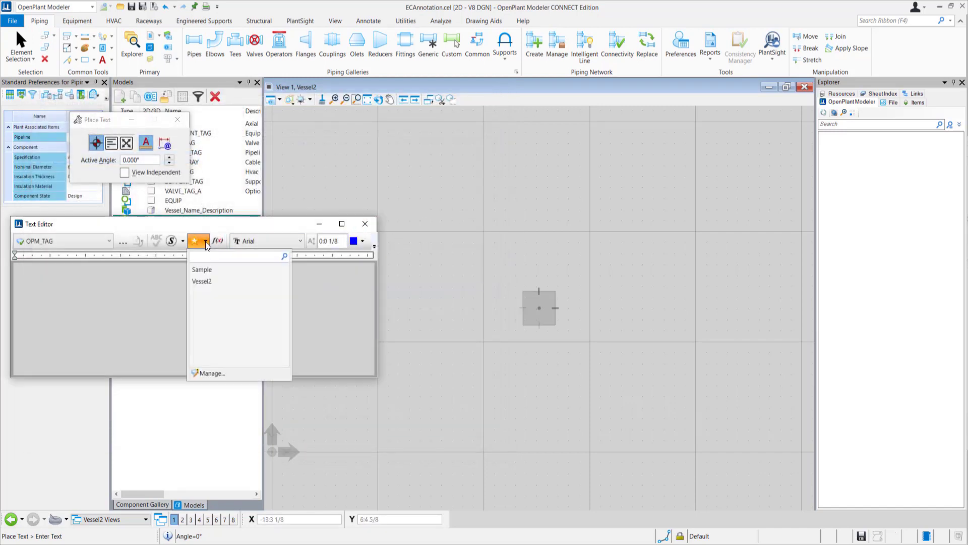
pyautogui.click(204, 280)
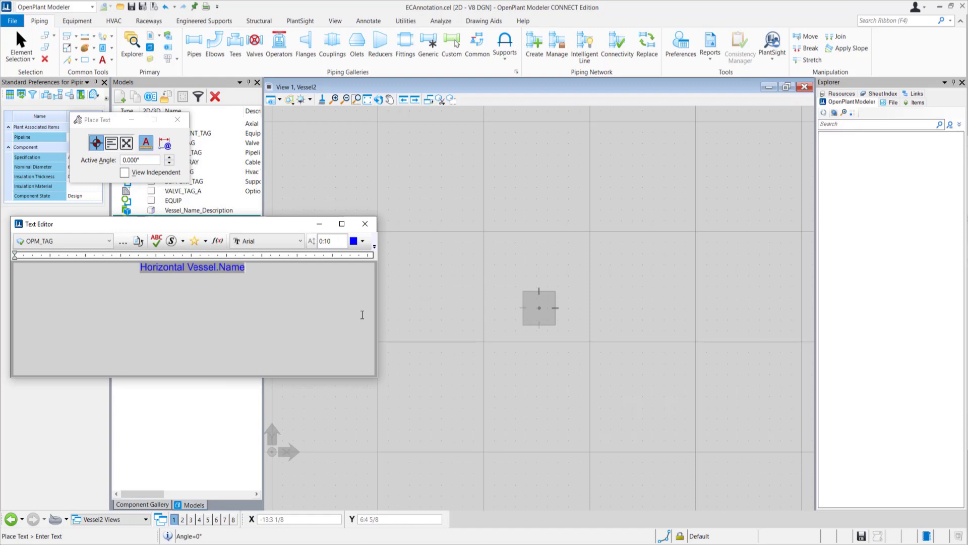
pyautogui.click(539, 299)
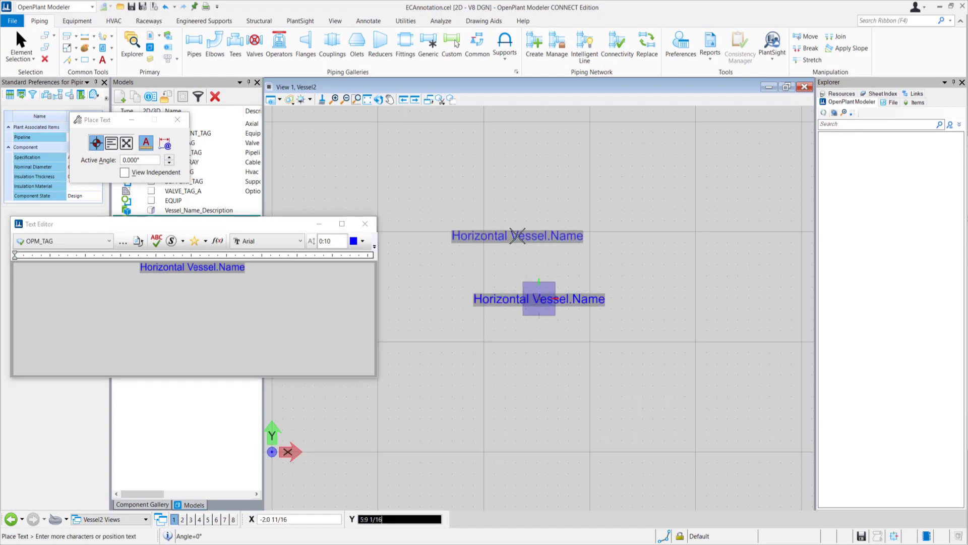
pyautogui.rightClick(521, 235)
pyautogui.click(540, 243)
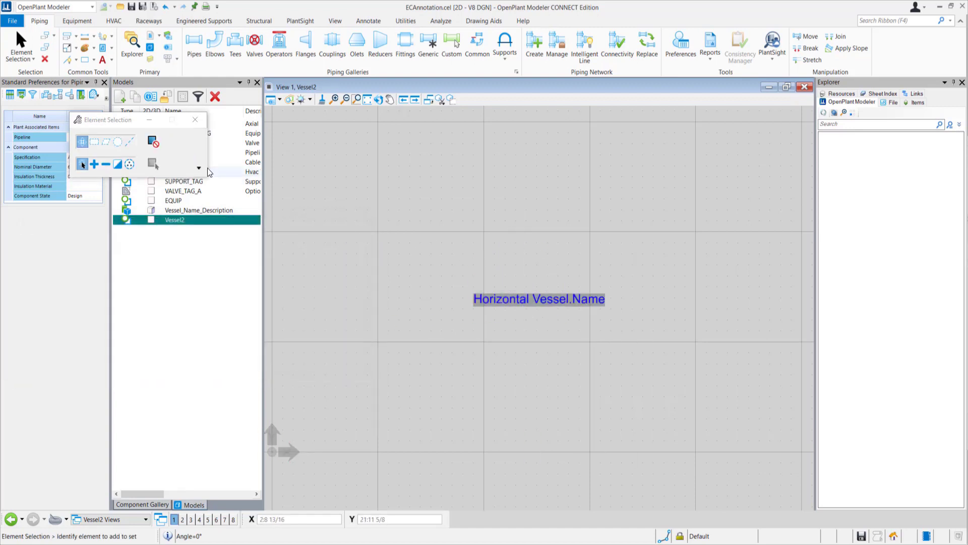
pyautogui.click(195, 119)
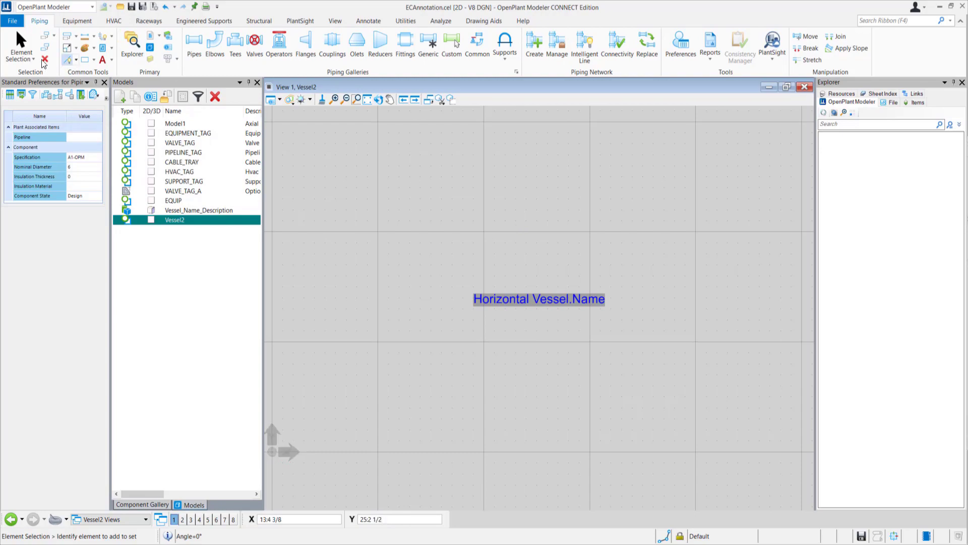
# - Open the recent file Label.dgn and start the Place Label tool
pyautogui.click(12, 21)
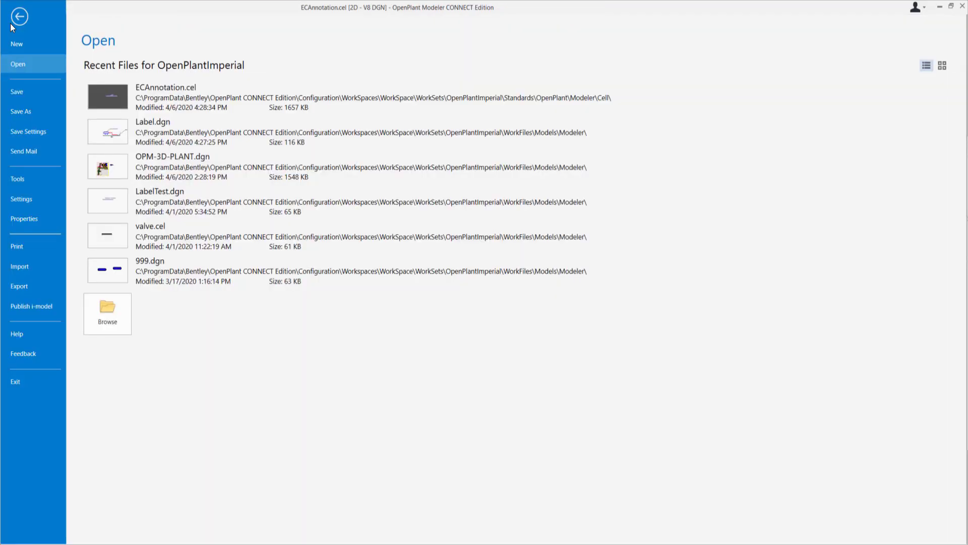
pyautogui.click(177, 125)
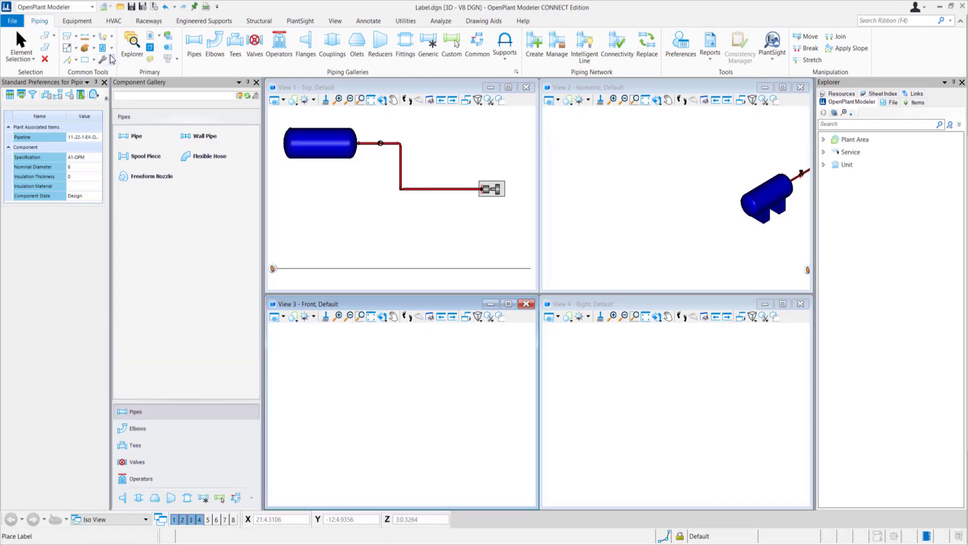
pyautogui.click(103, 61)
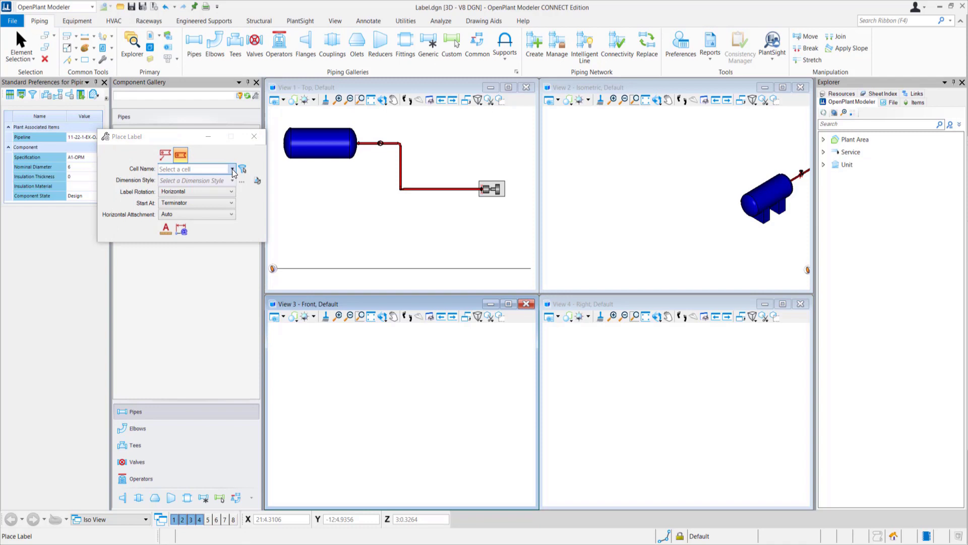
pyautogui.click(233, 170)
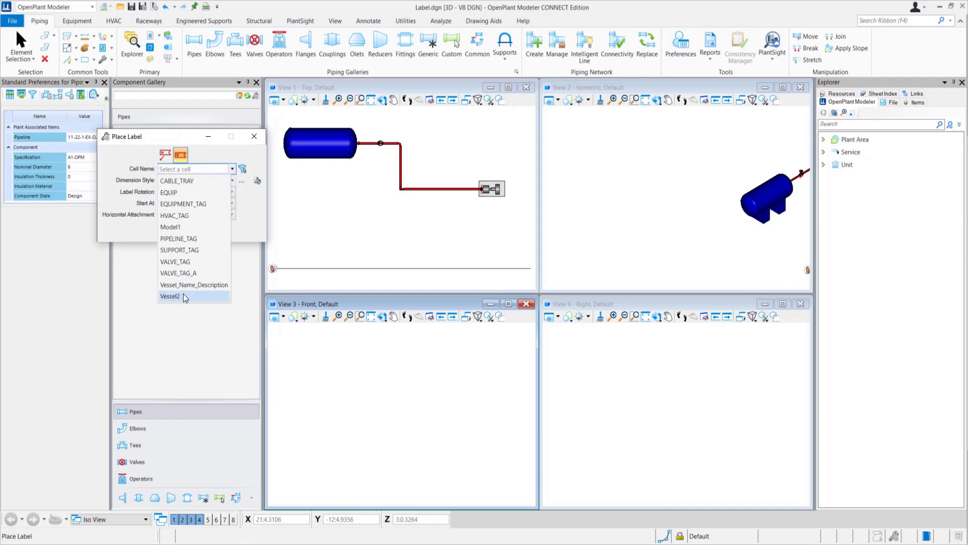
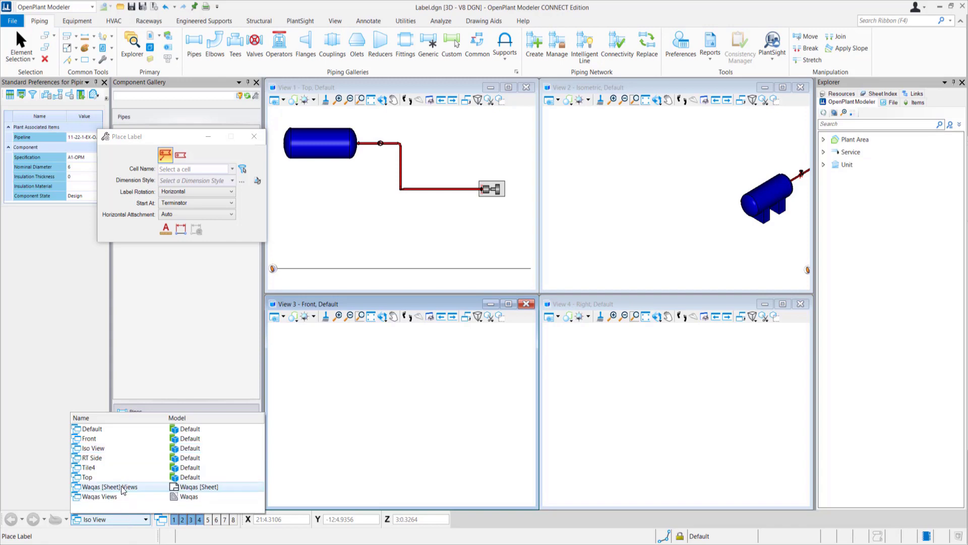
# - Switch to the sheet model's saved views and synchronize the outdated cached visible edges display
pyautogui.click(121, 487)
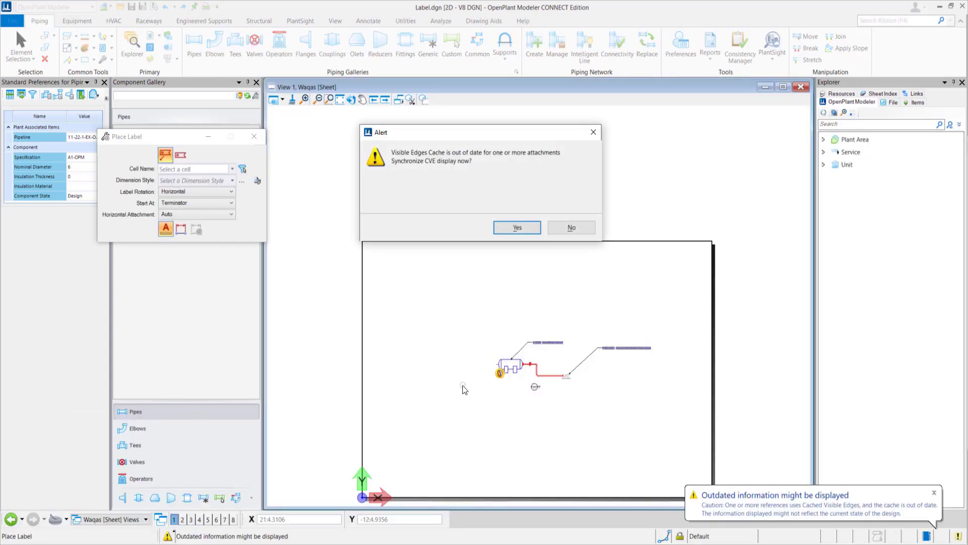
pyautogui.click(513, 228)
pyautogui.scroll(5, 578, 387)
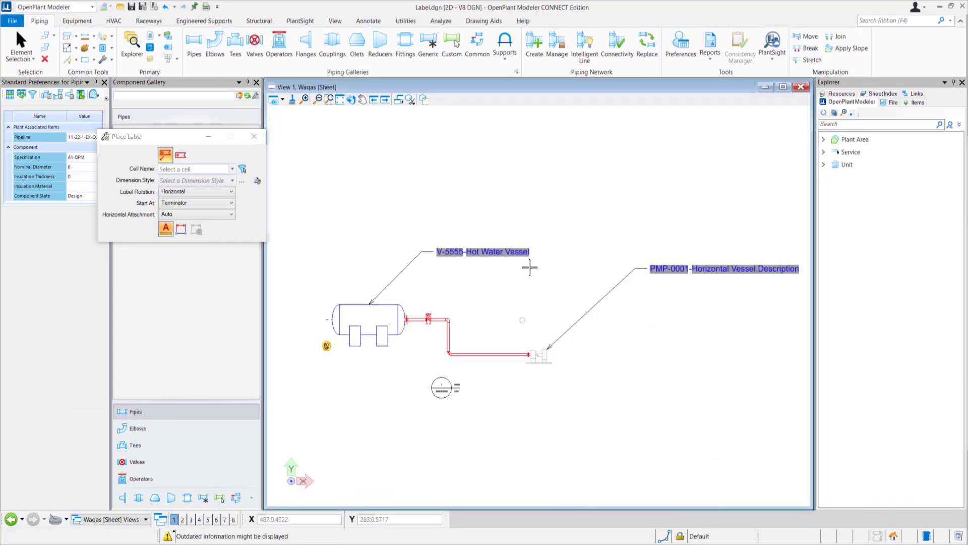
# - Set the label's cell to Vessel2 and turn on both association options alongside annotation scale
pyautogui.click(231, 169)
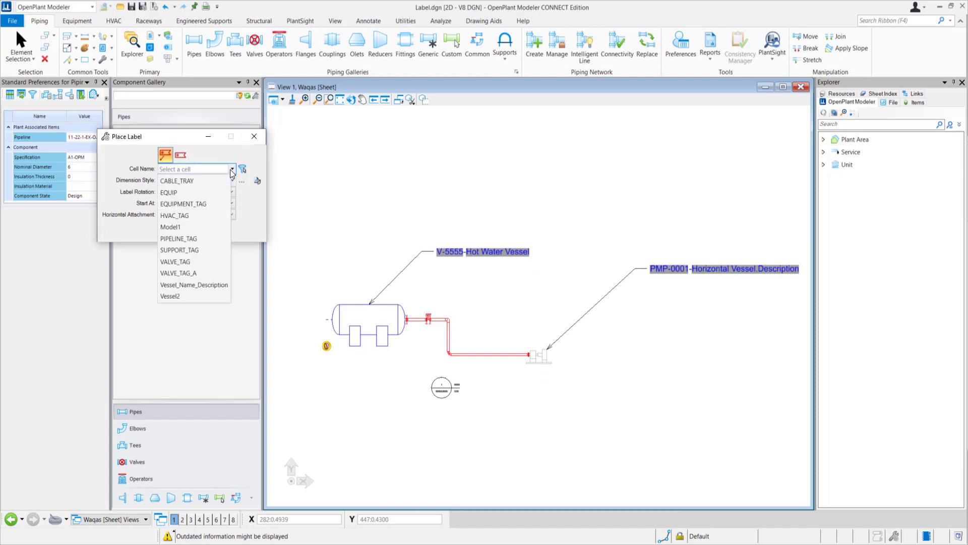
pyautogui.click(180, 296)
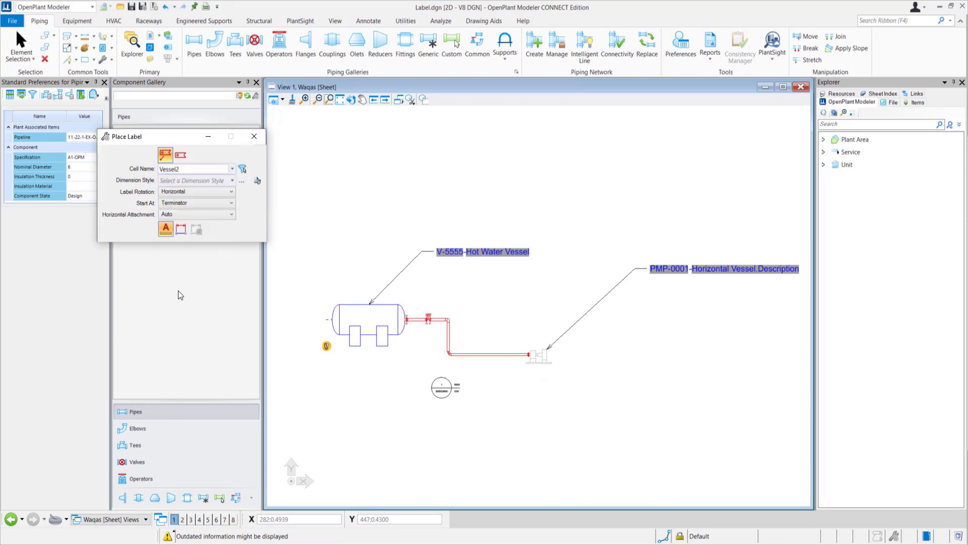
pyautogui.click(180, 229)
pyautogui.click(196, 229)
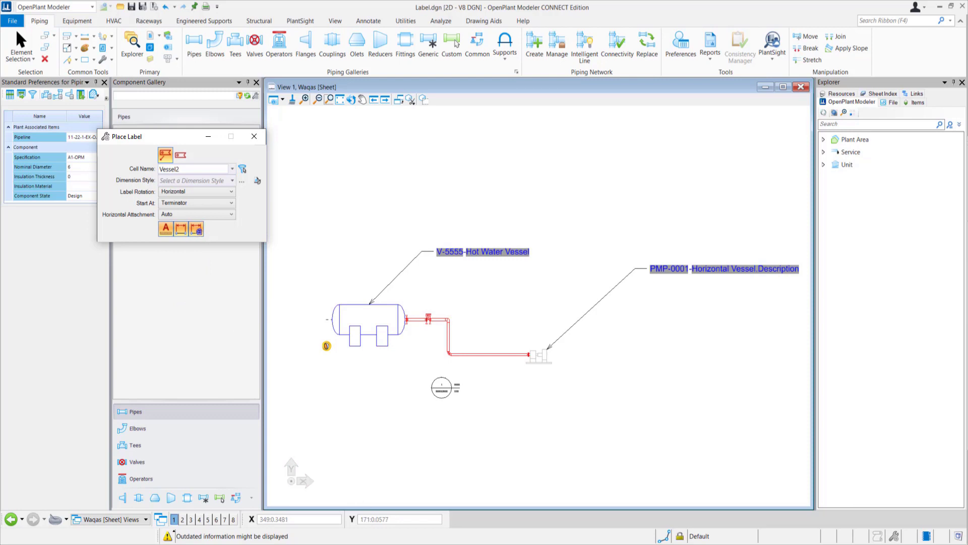
# - Place the Vessel2 label with its leader on the horizontal vessel's upper-left corner and its text above left, and clear the selection
pyautogui.scroll(1, 438, 288)
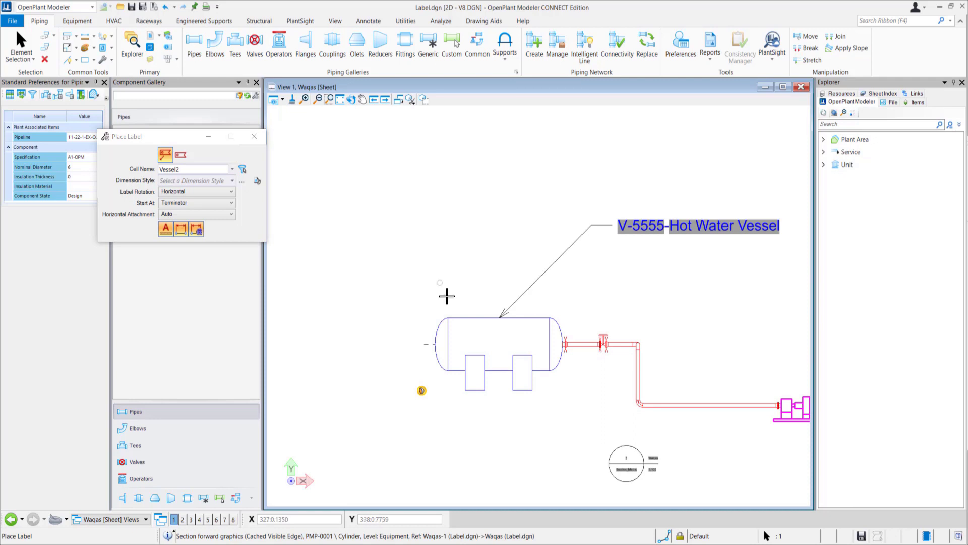
pyautogui.click(450, 318)
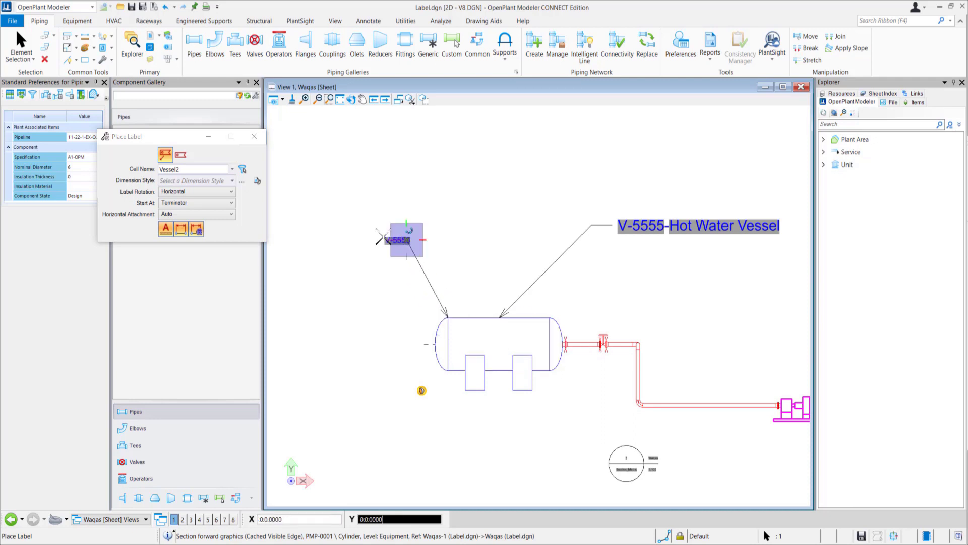
pyautogui.click(378, 237)
pyautogui.rightClick(368, 173)
pyautogui.click(404, 181)
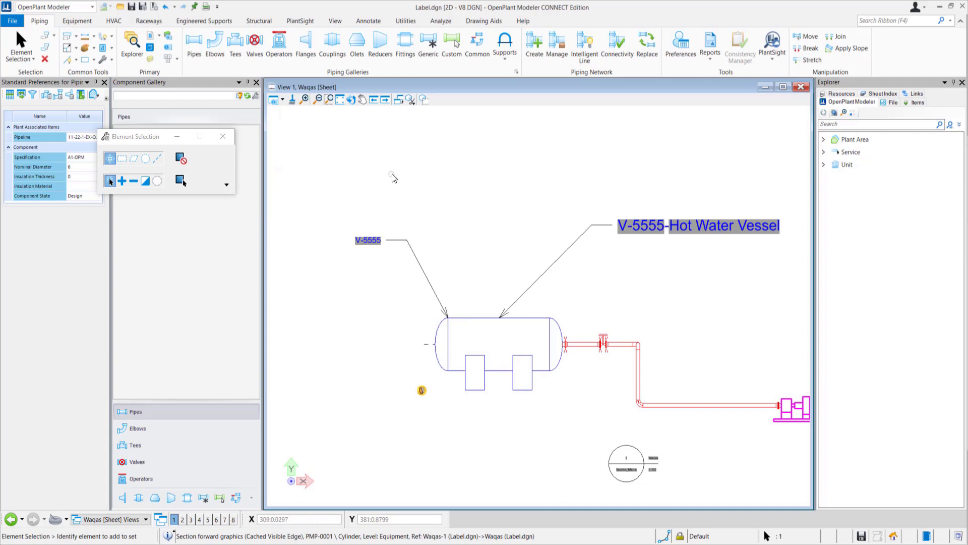
pyautogui.scroll(-2, 392, 174)
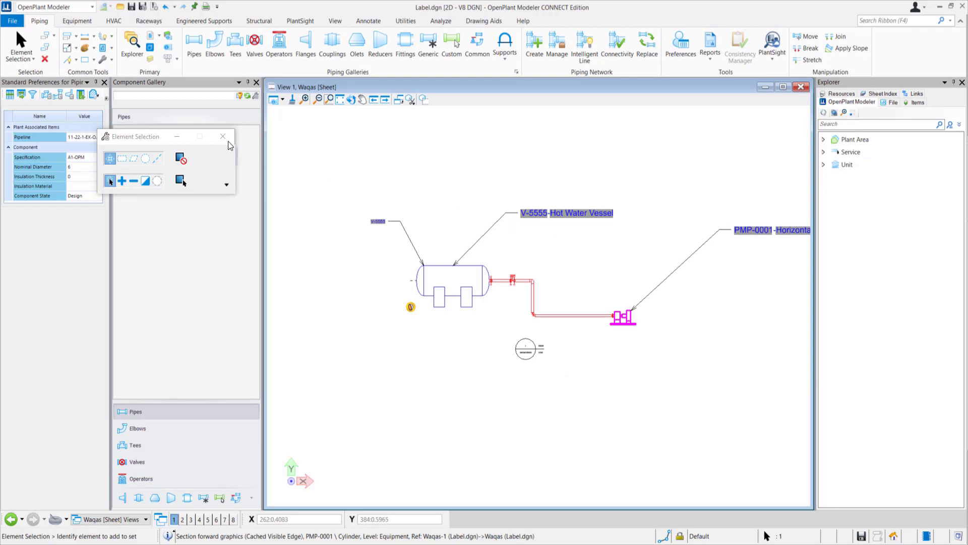
pyautogui.press('Escape')
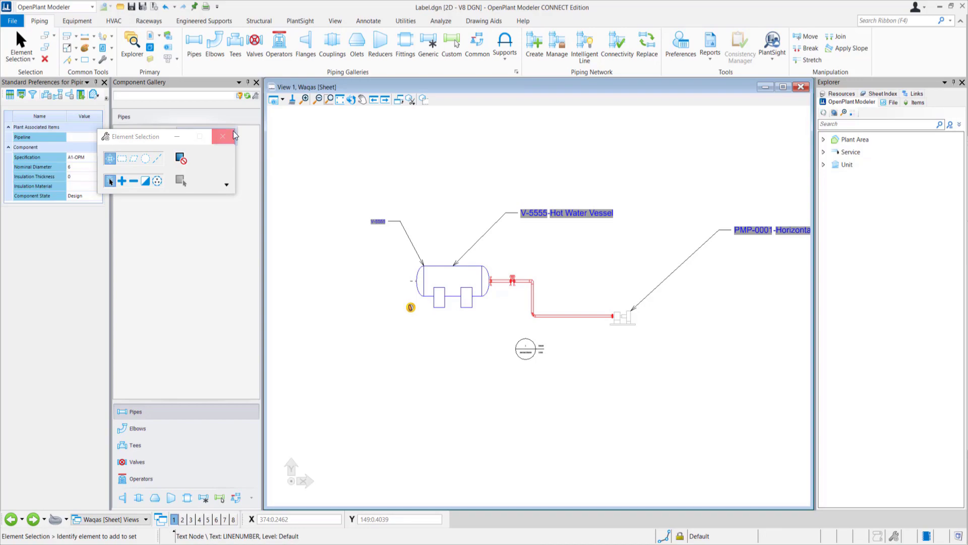
# - Open ECAnnotation.cel from the recent files and activate its PIPELINE_TAG model
pyautogui.click(12, 21)
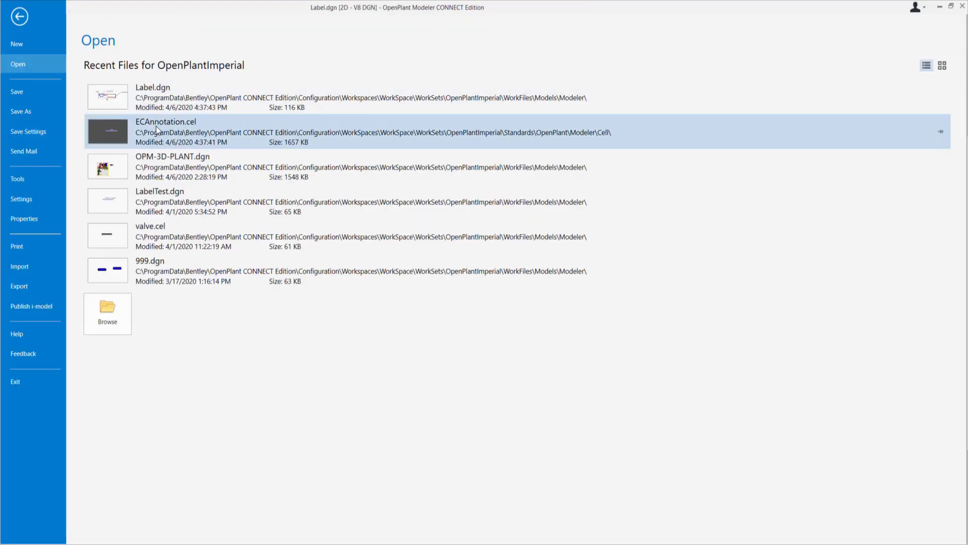
pyautogui.click(156, 129)
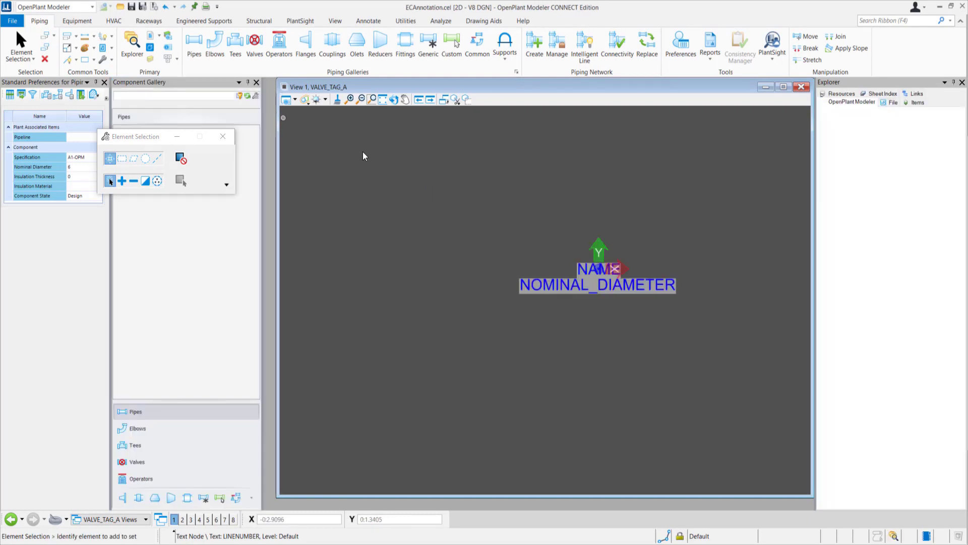
pyautogui.click(149, 49)
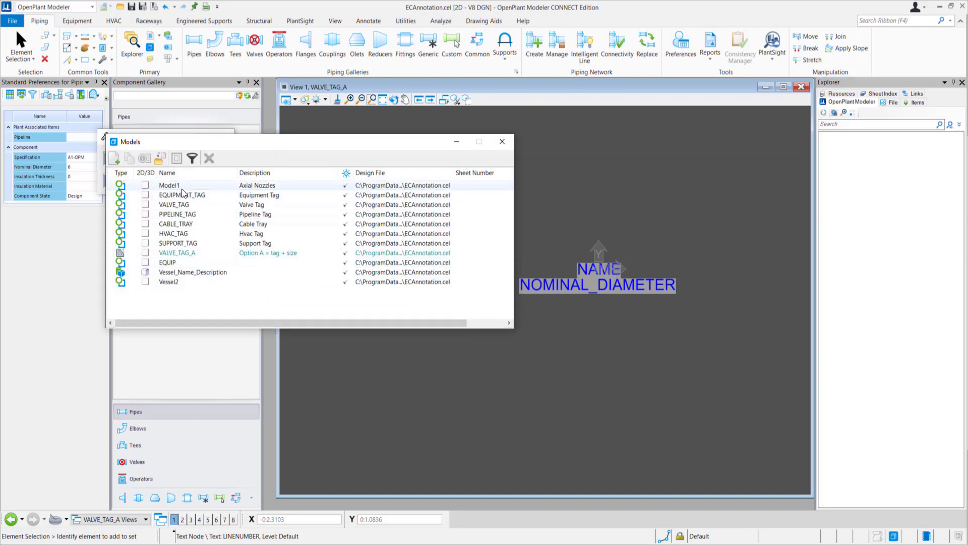
pyautogui.doubleClick(183, 215)
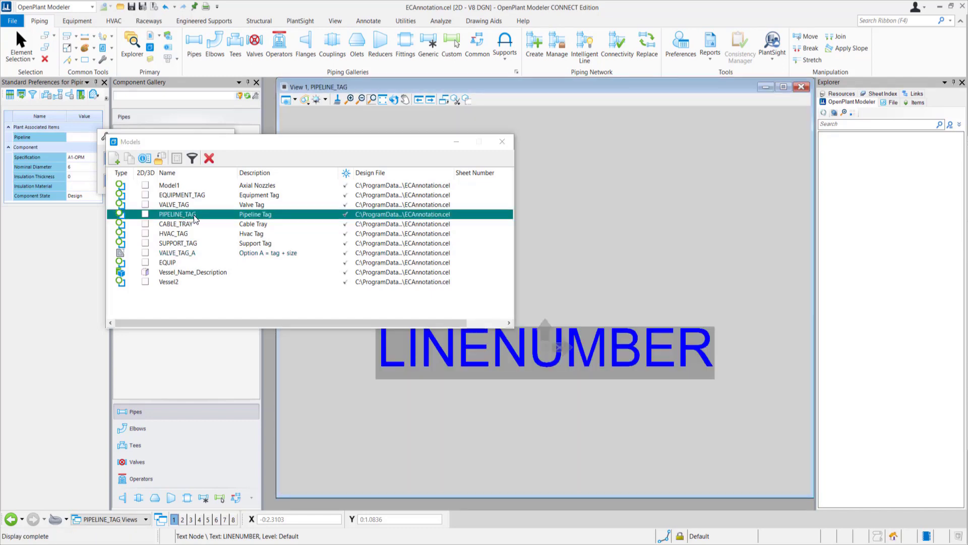
# - Examine the text favorites available for the LINENUMBER text in the Text Favorite Manager, and close the editors without editing the text
pyautogui.doubleClick(650, 343)
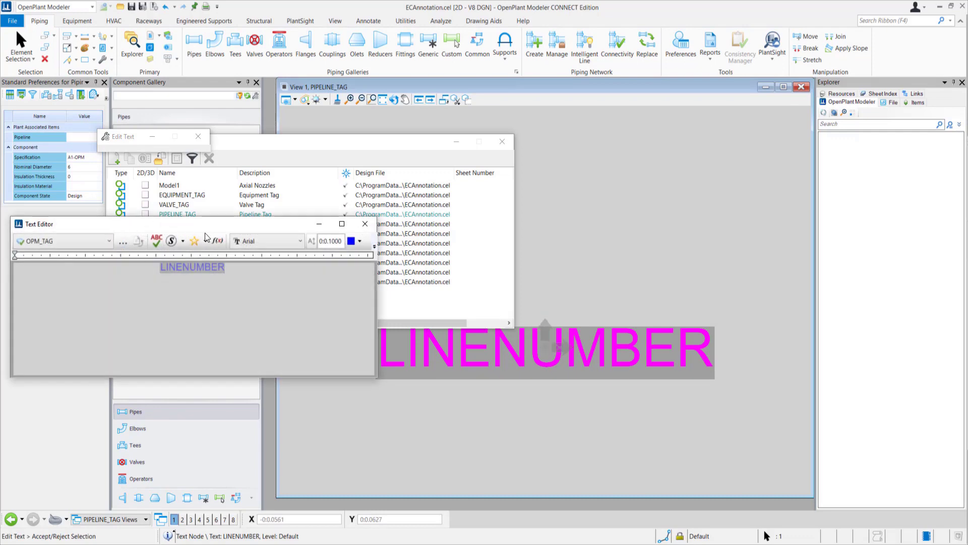
pyautogui.click(205, 241)
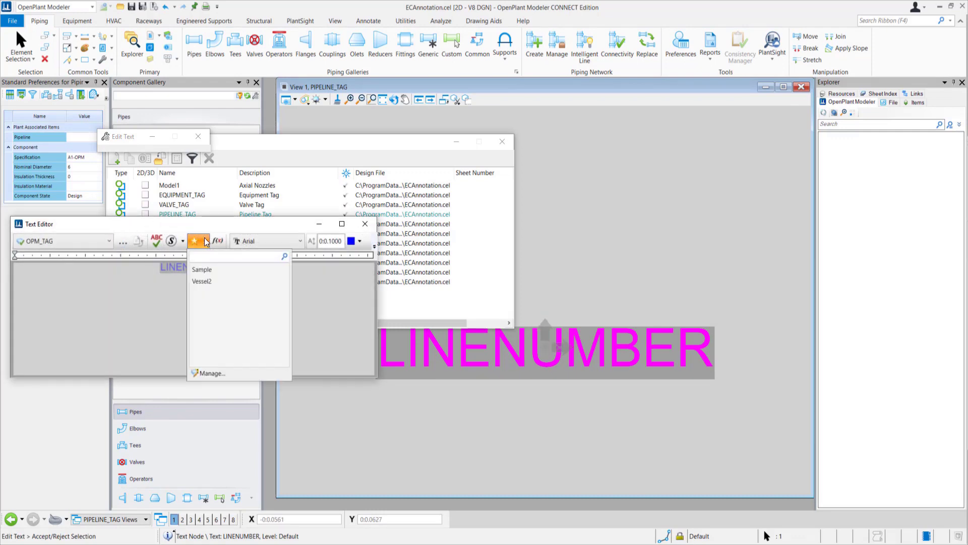
pyautogui.click(224, 373)
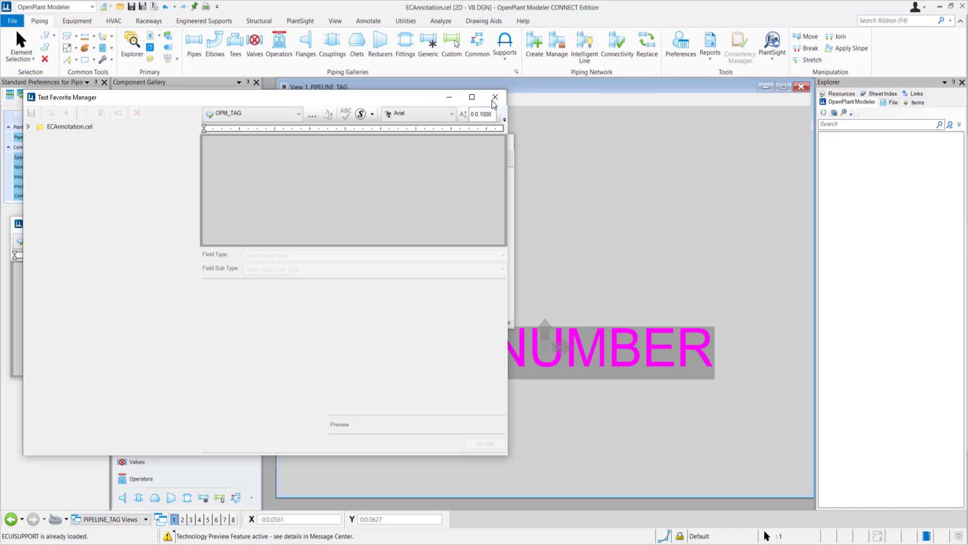
pyautogui.click(495, 97)
pyautogui.click(502, 142)
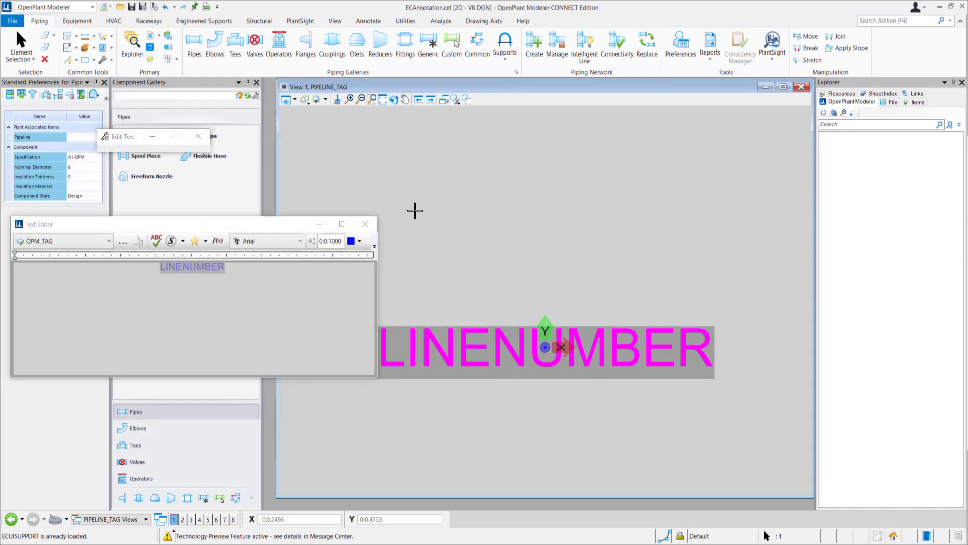
pyautogui.click(364, 223)
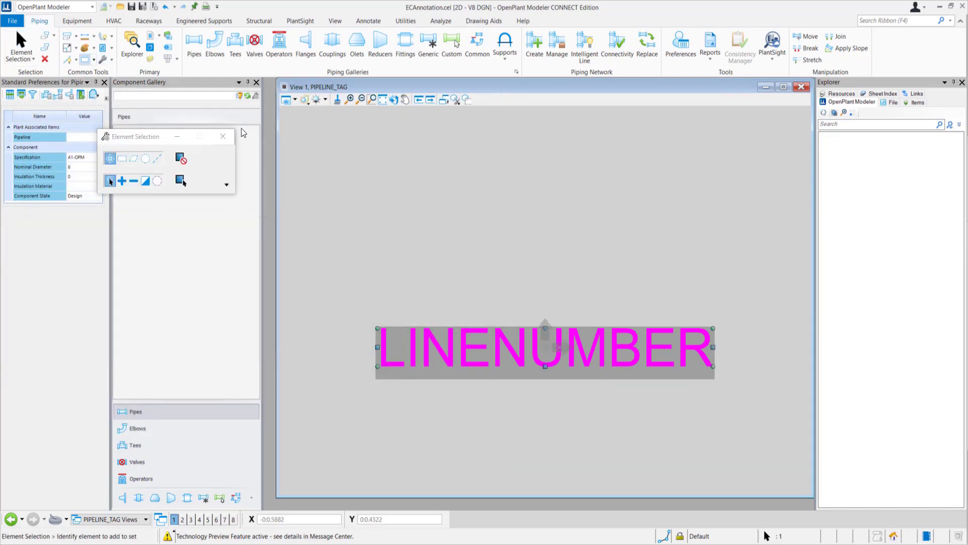